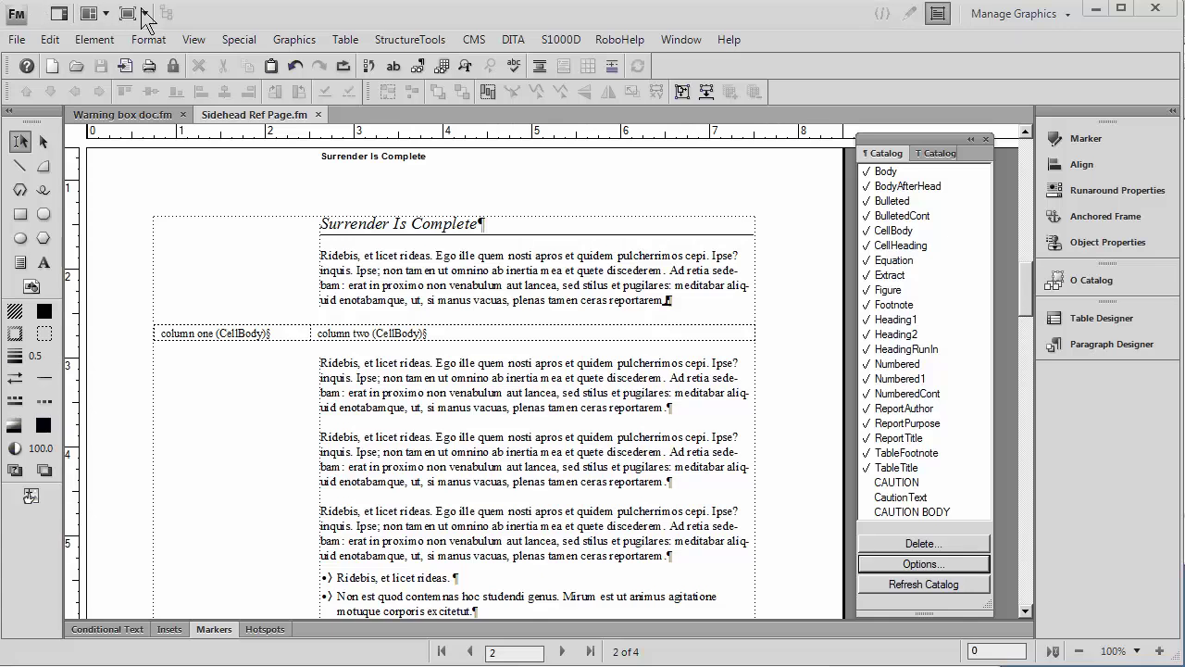
pyautogui.click(197, 40)
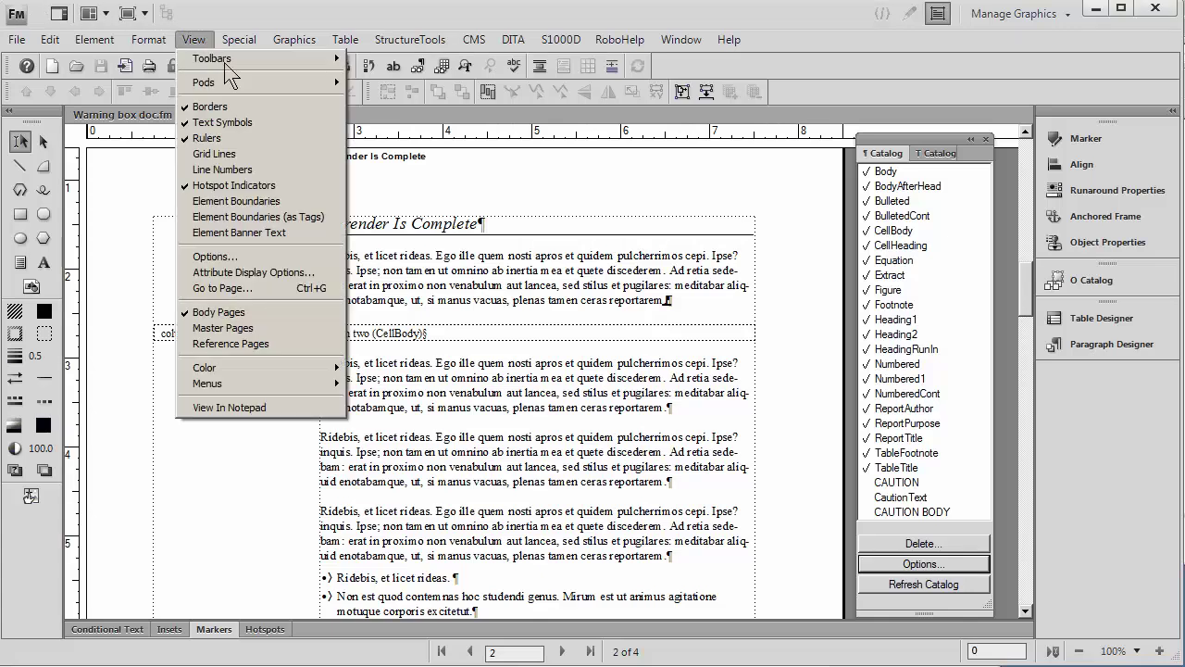
pyautogui.click(246, 344)
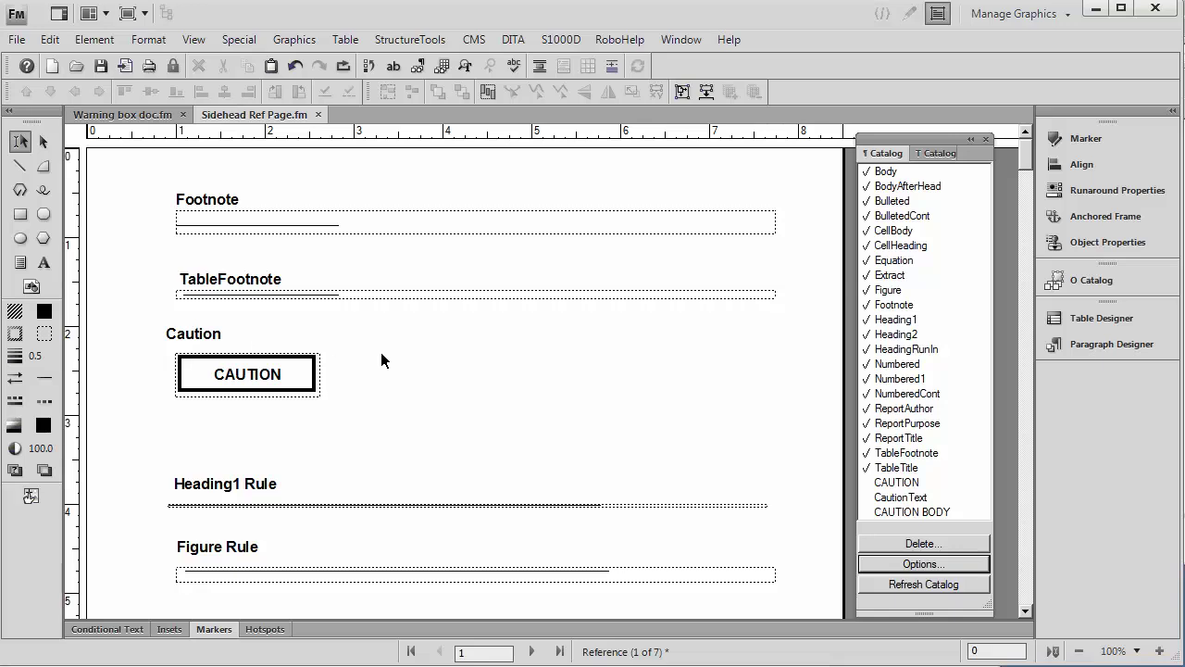
pyautogui.click(313, 391)
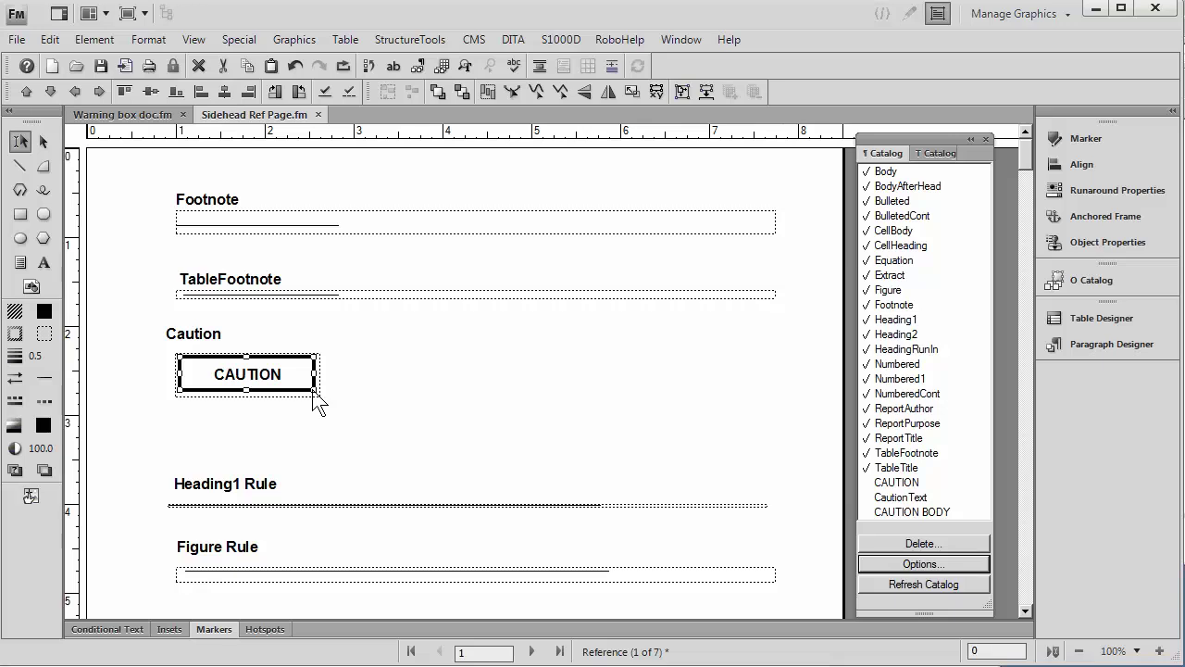
pyautogui.click(194, 39)
# Back on the body pages, give the third body paragraph the italic CAUTION BODY format.
pyautogui.click(220, 318)
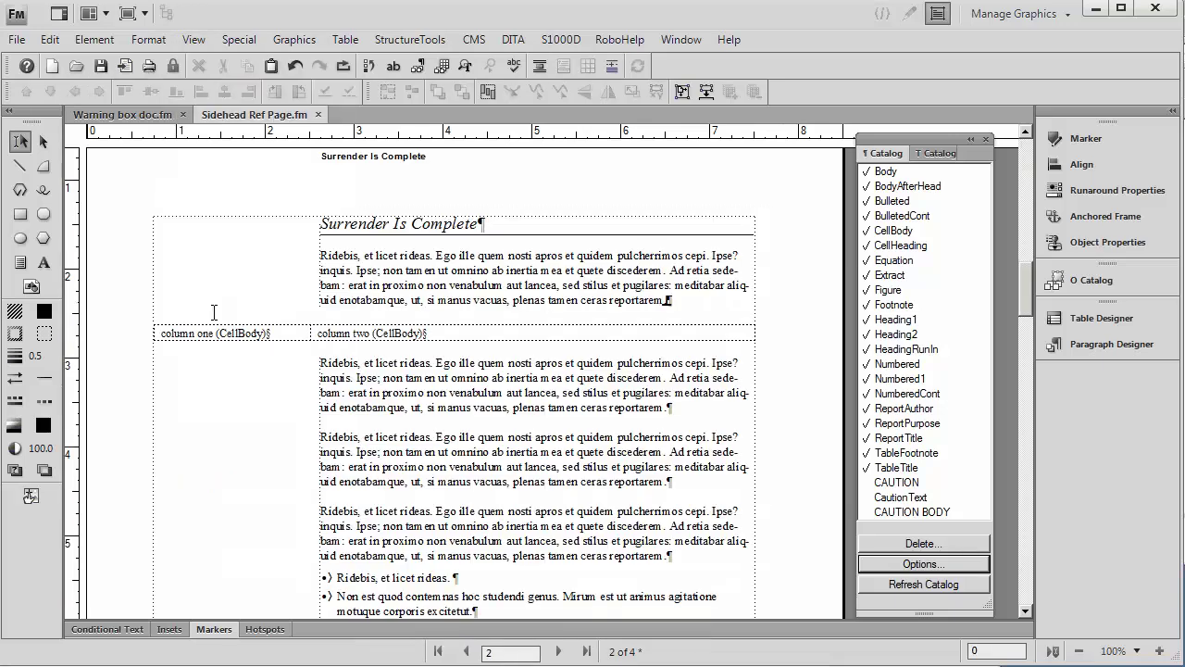
pyautogui.doubleClick(437, 469)
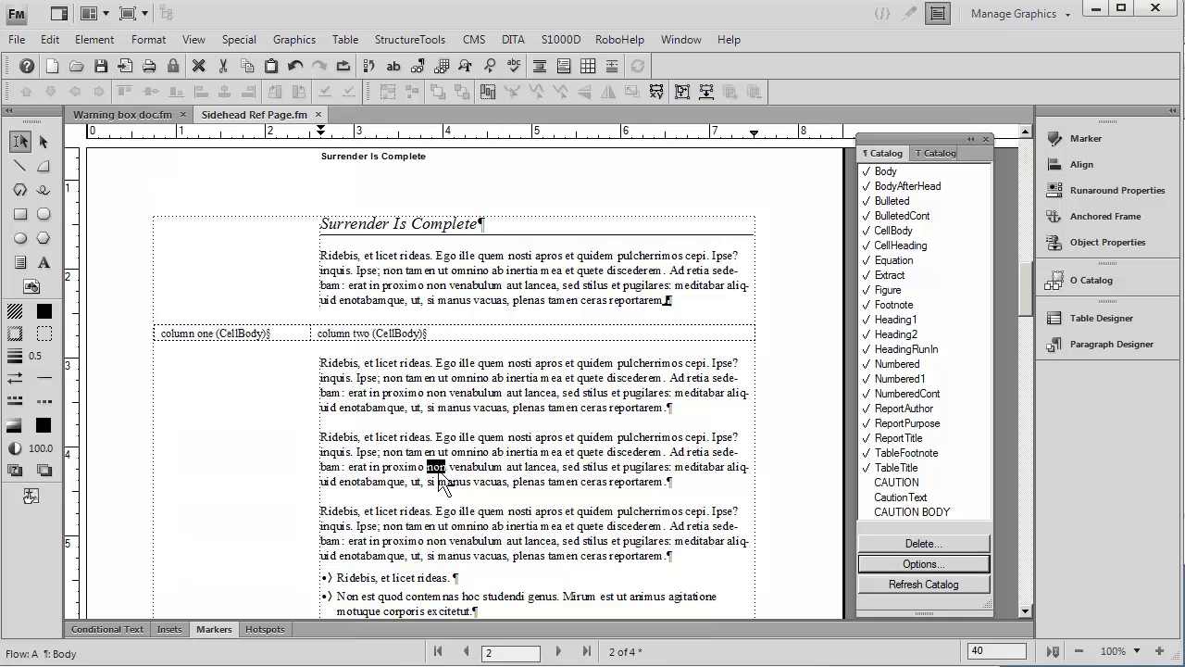
pyautogui.click(886, 483)
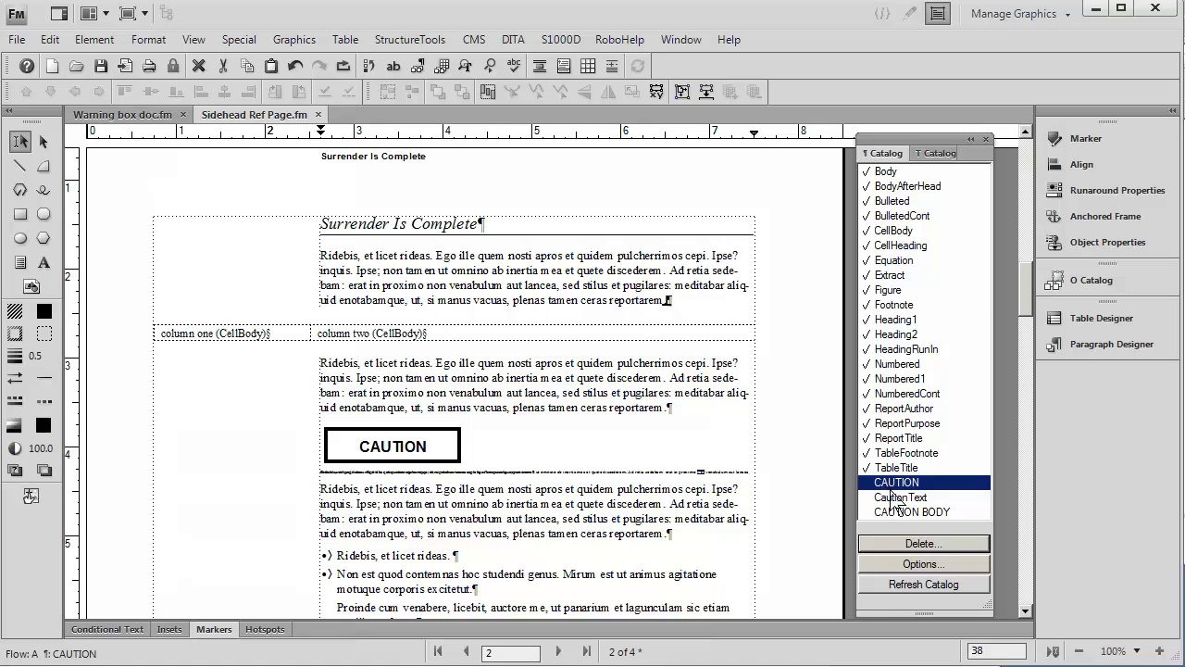
pyautogui.click(894, 511)
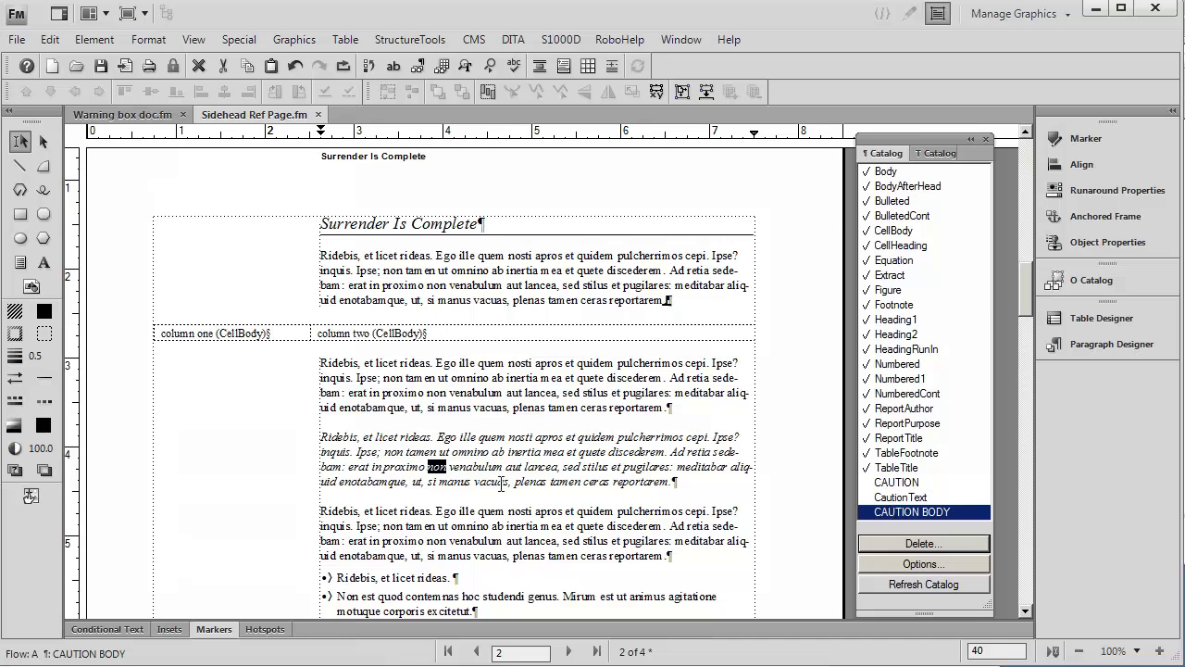
# Select both cells of the table row and check its format in the Table Catalog.
pyautogui.moveTo(255, 331); pyautogui.dragTo(204, 332)
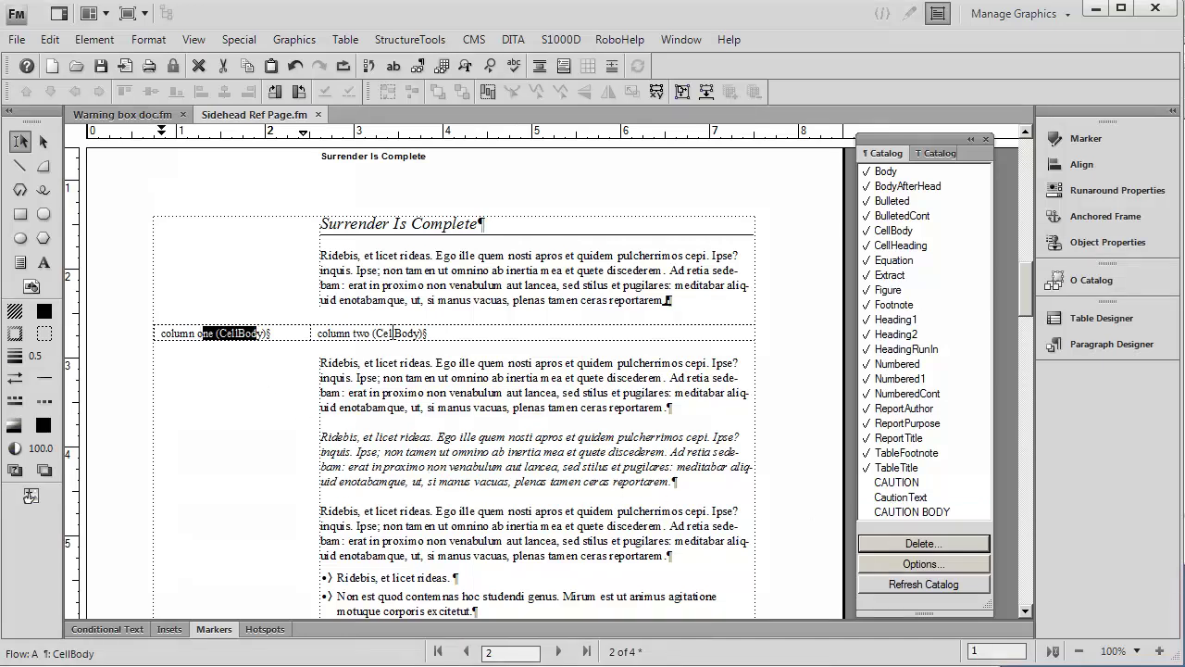
pyautogui.moveTo(420, 333); pyautogui.dragTo(374, 336)
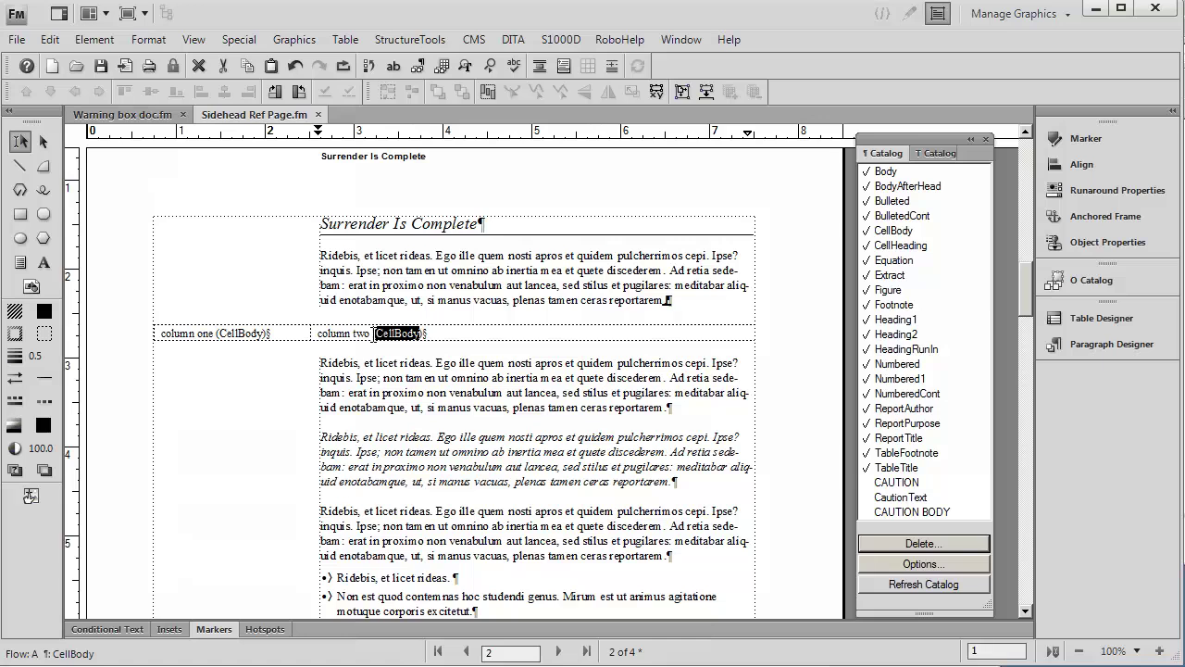
pyautogui.click(292, 338)
pyautogui.moveTo(291, 338); pyautogui.dragTo(324, 335)
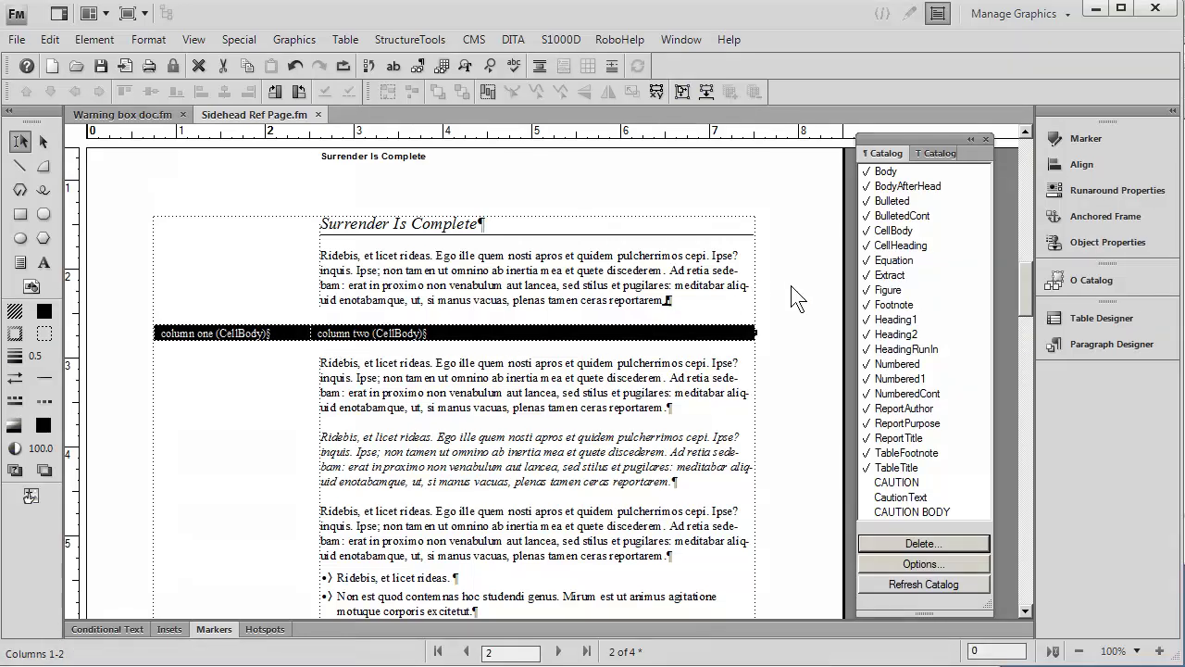
pyautogui.click(935, 153)
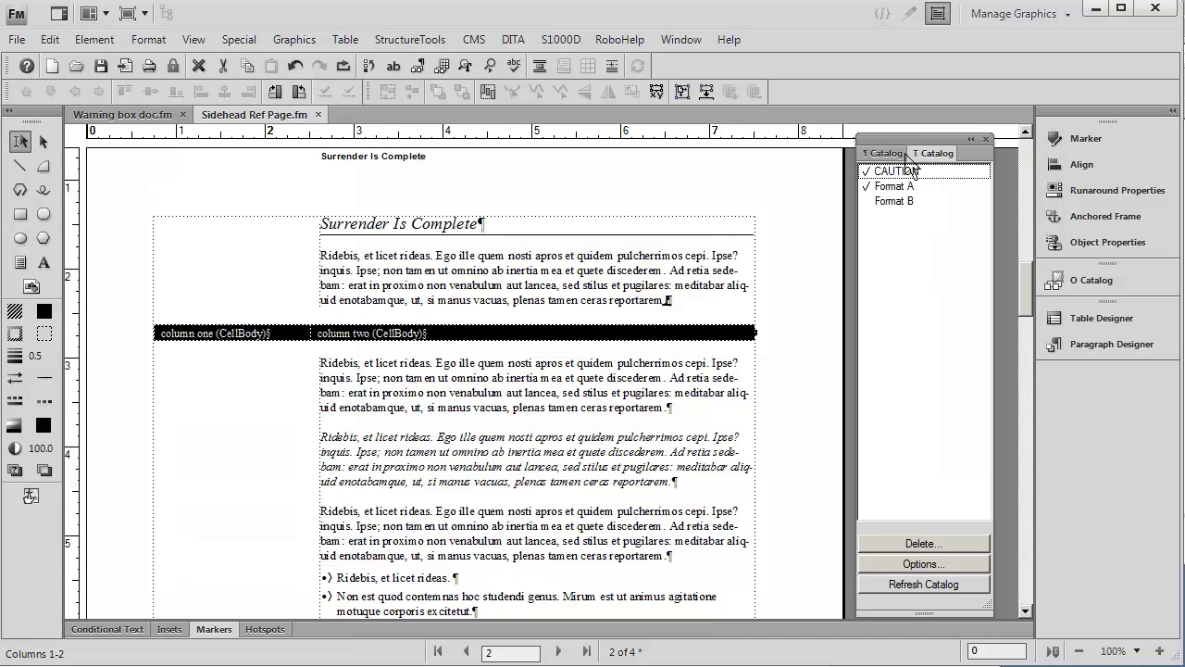
pyautogui.click(895, 153)
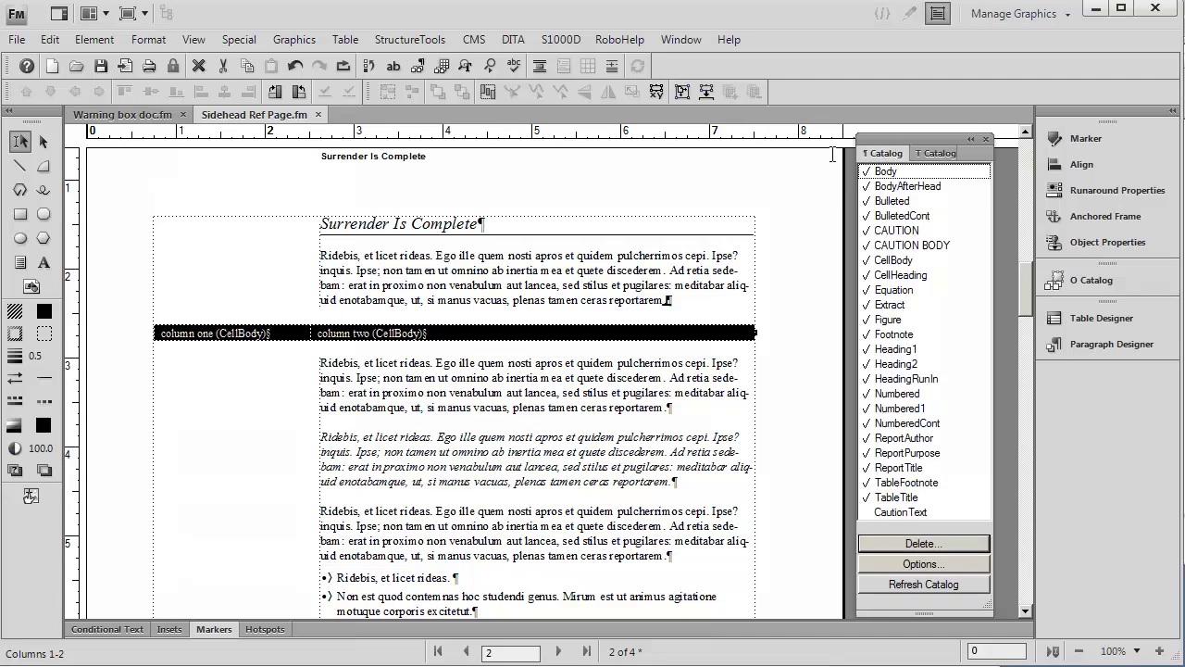
# Return the italic paragraph to Body format and refresh the Paragraph Catalog.
pyautogui.doubleClick(414, 436)
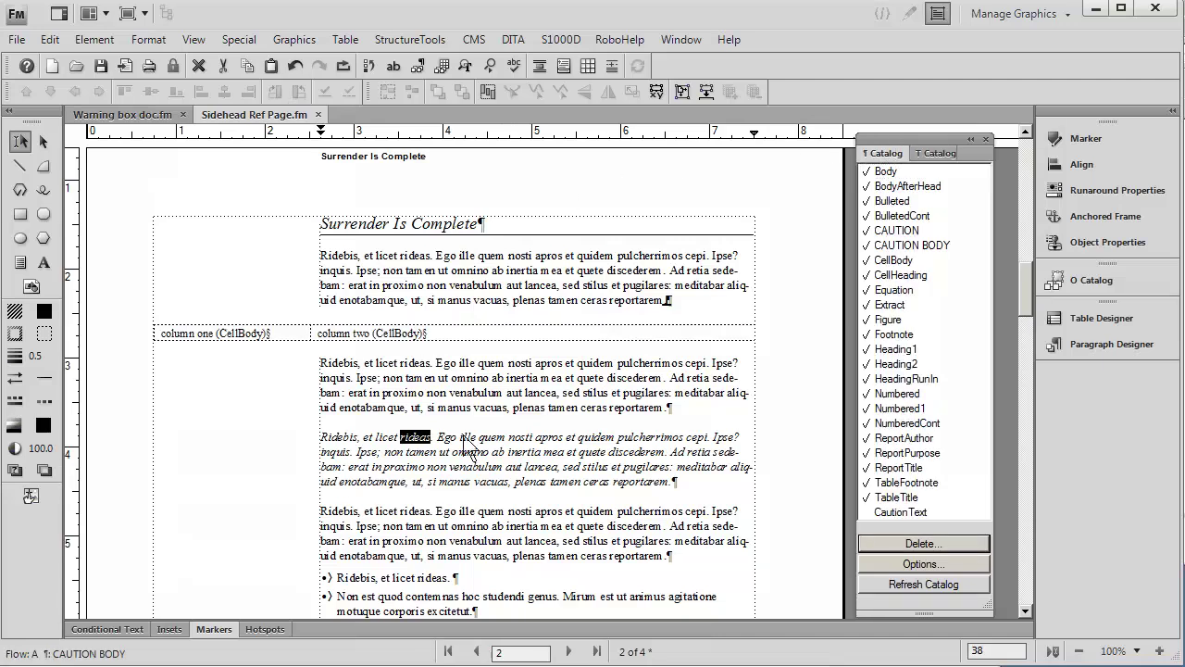
pyautogui.click(888, 171)
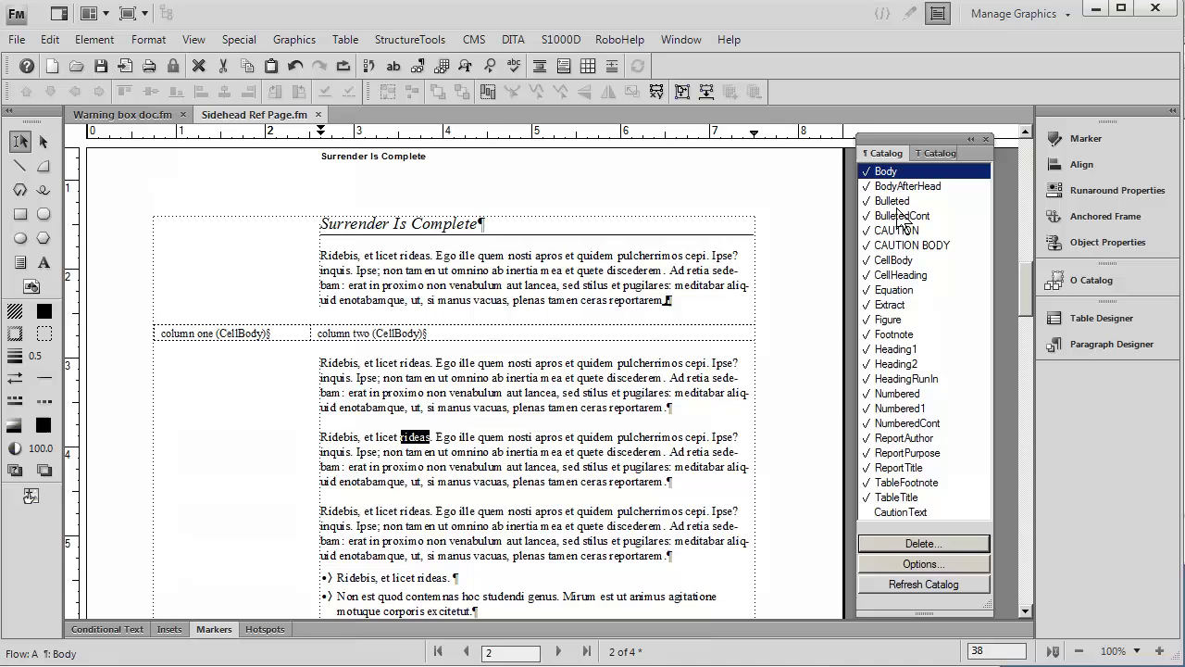
pyautogui.click(906, 583)
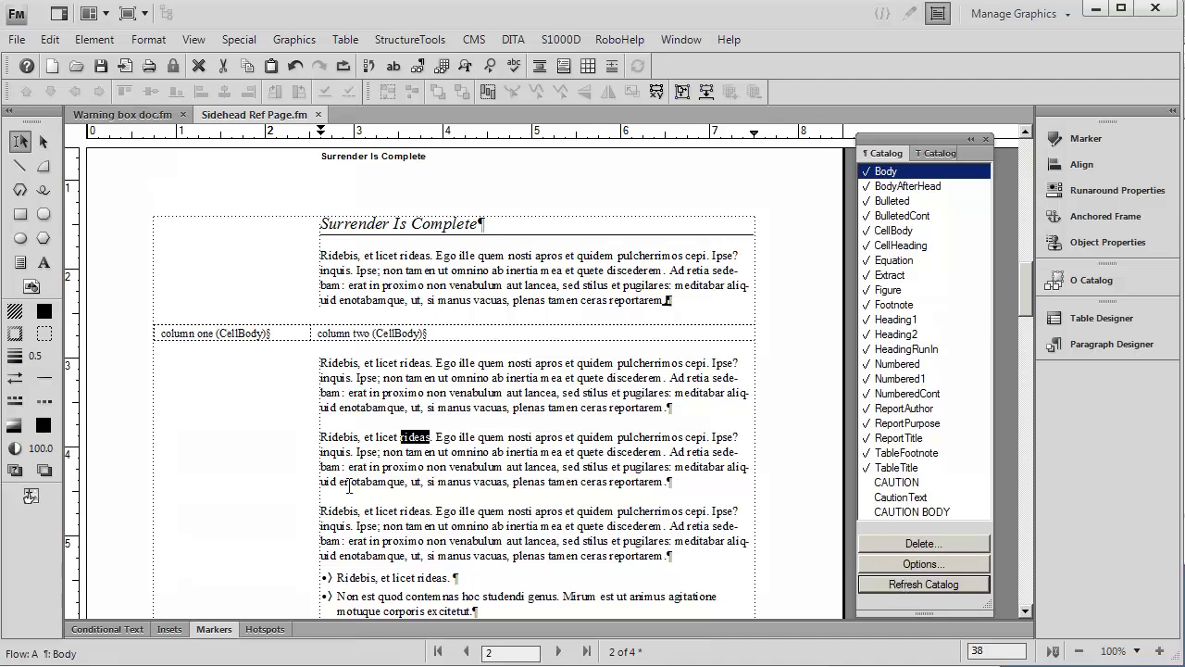
# Make the column-one cell Numbered and the column-two cell Bulleted, then check the table's CAUTION format.
pyautogui.click(232, 335)
pyautogui.doubleClick(232, 336)
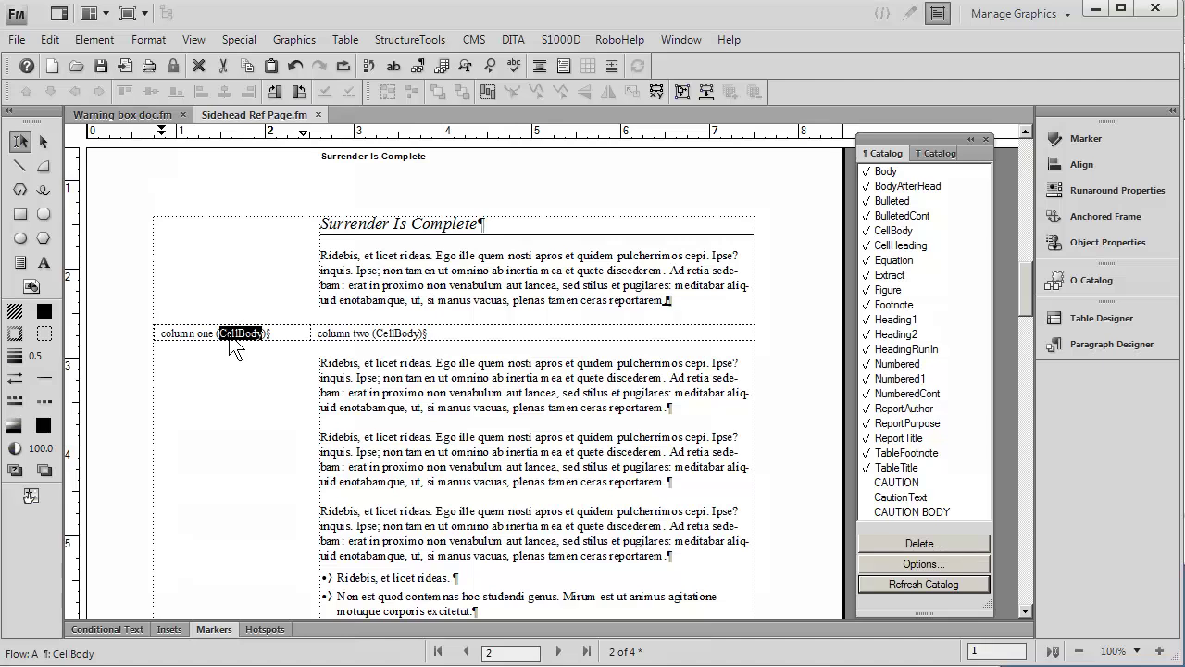
pyautogui.click(898, 365)
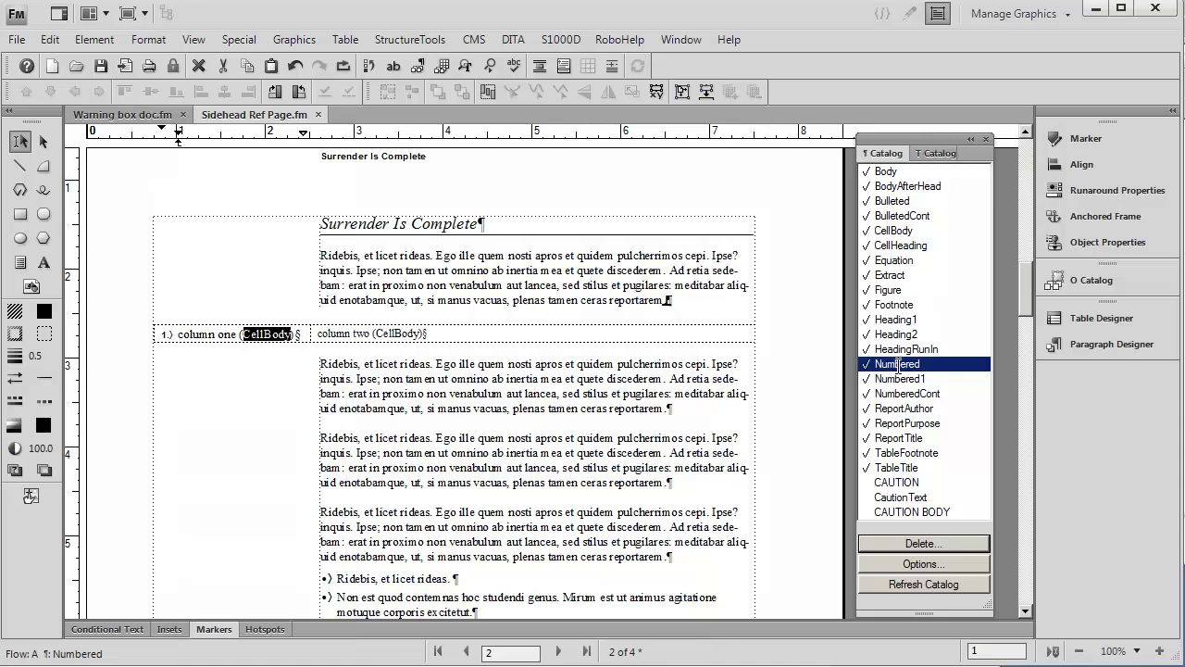
pyautogui.doubleClick(360, 333)
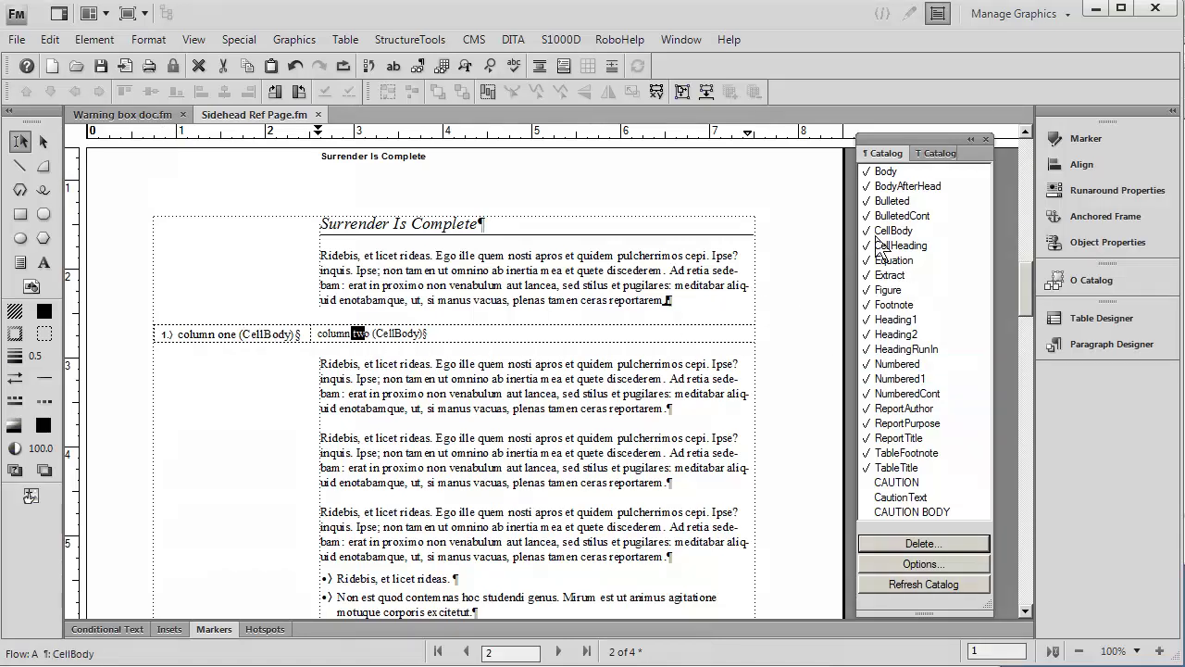
pyautogui.click(885, 203)
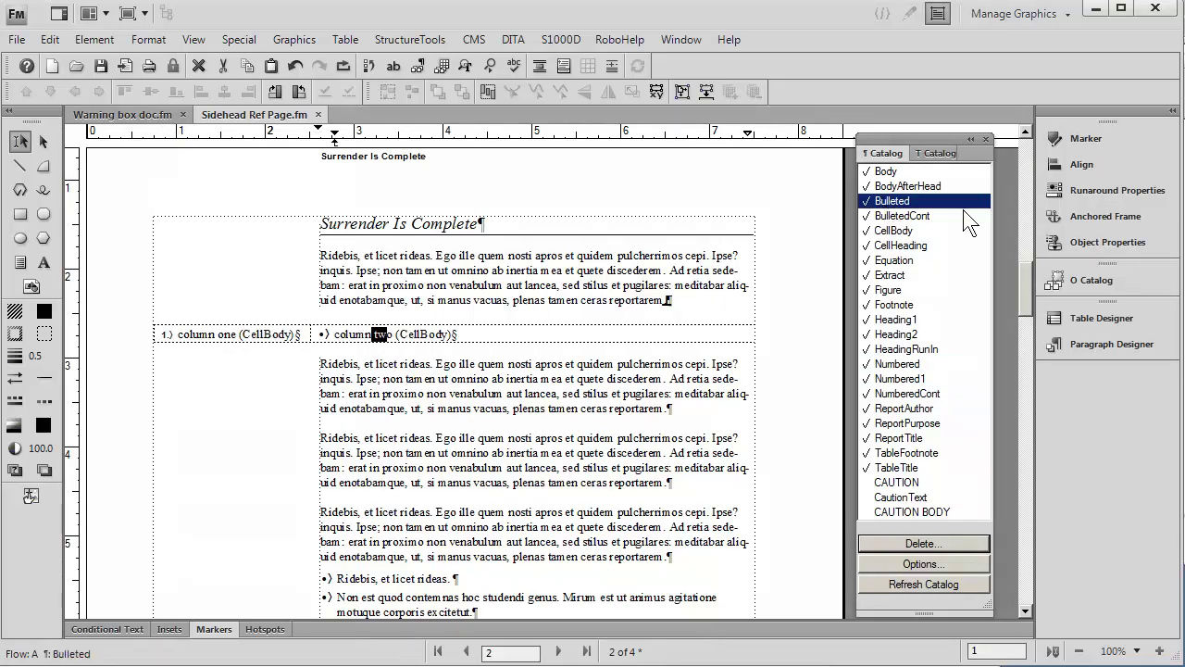
pyautogui.click(1088, 318)
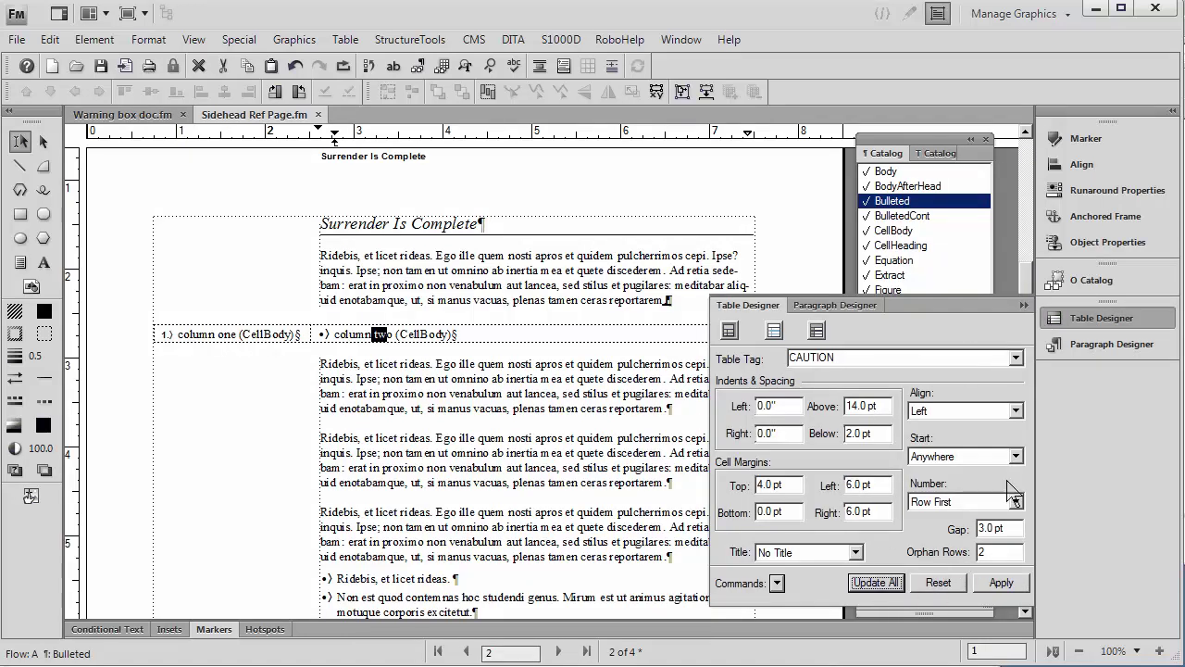
pyautogui.click(1024, 304)
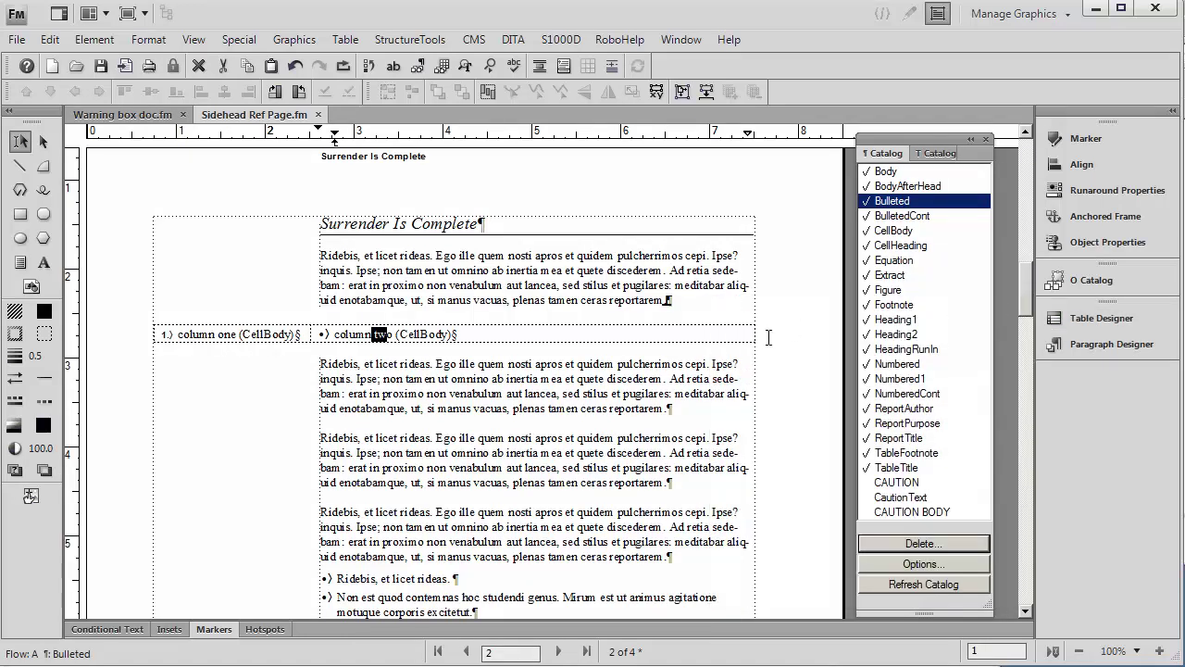
pyautogui.click(622, 409)
pyautogui.click(345, 40)
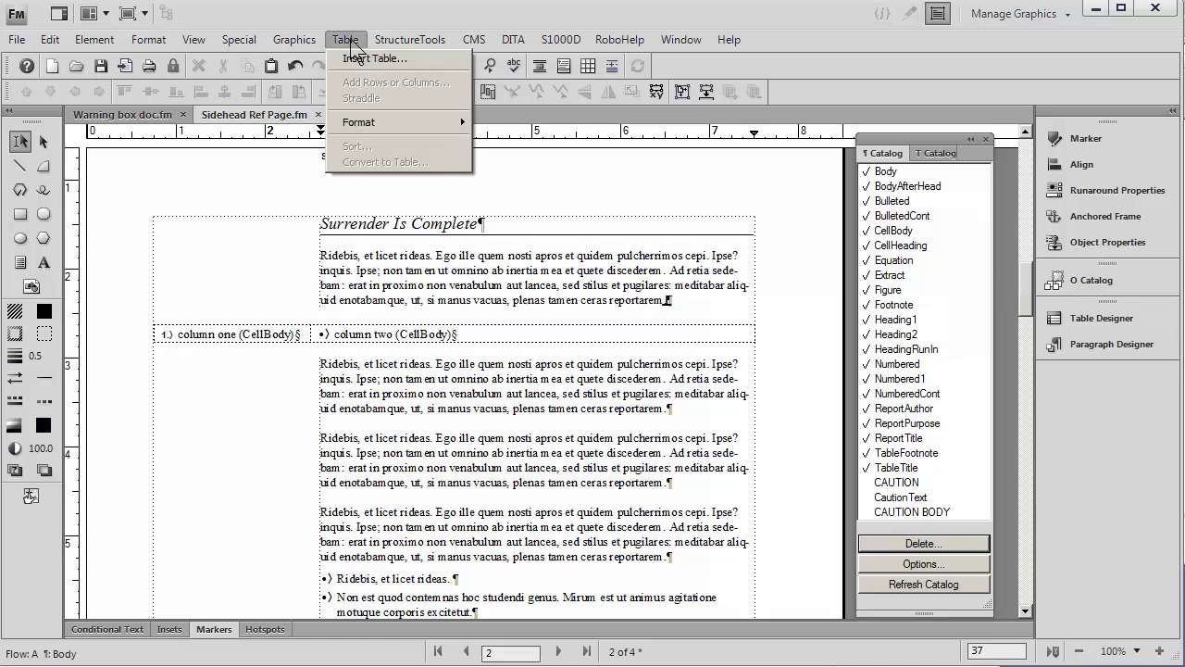
pyautogui.click(360, 54)
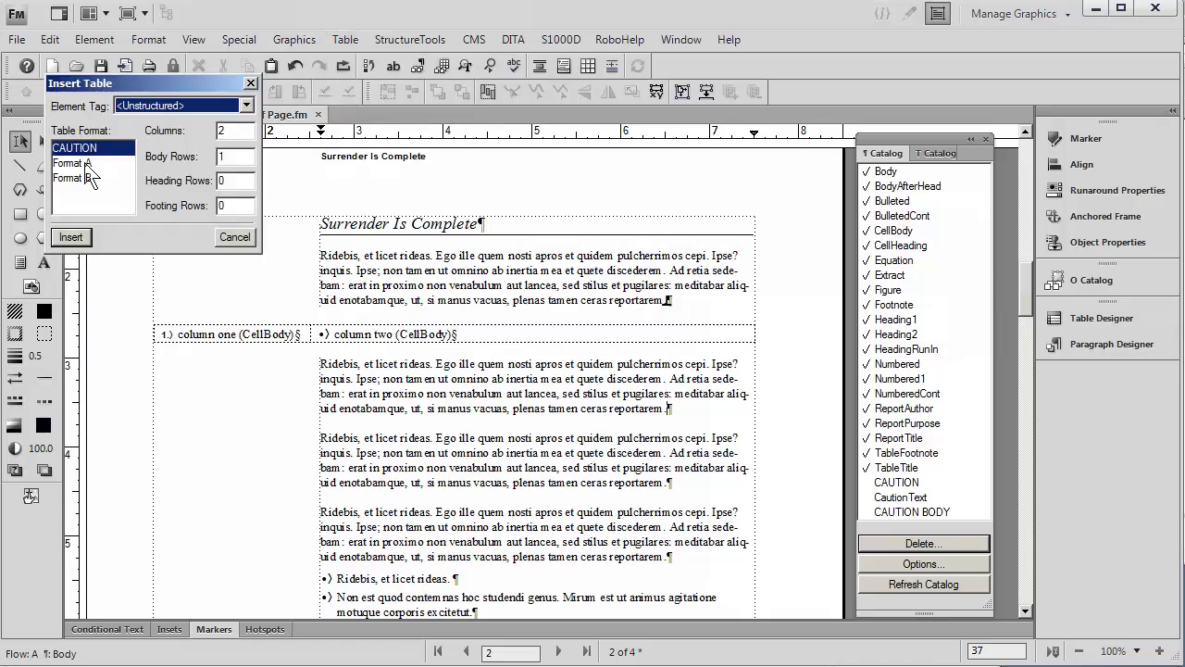
pyautogui.click(71, 238)
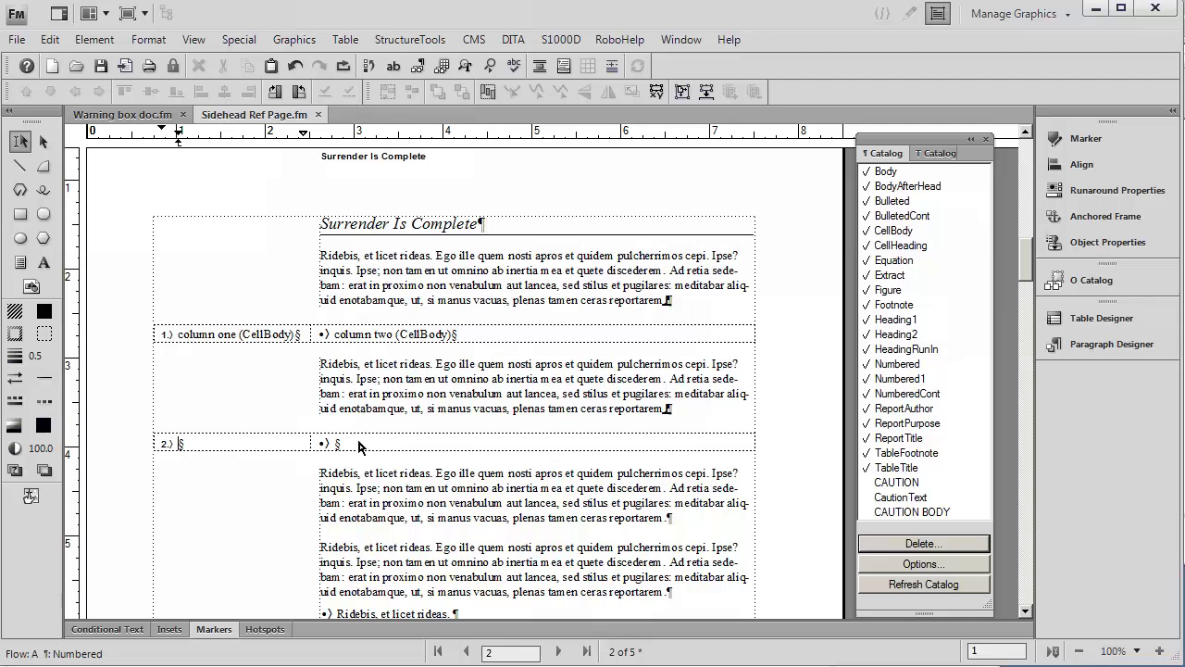
pyautogui.hotkey('ctrl', 'z')
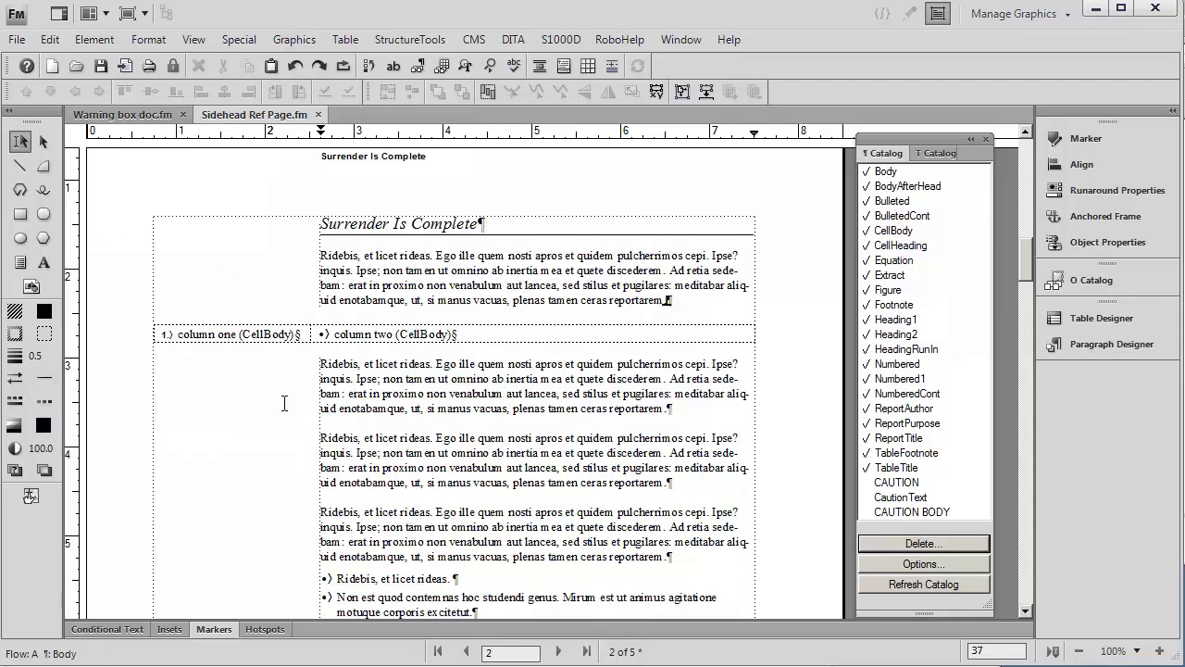
# Empty both row cells with Leave Cells Empty and tag the left cell CAUTION.
pyautogui.click(270, 335)
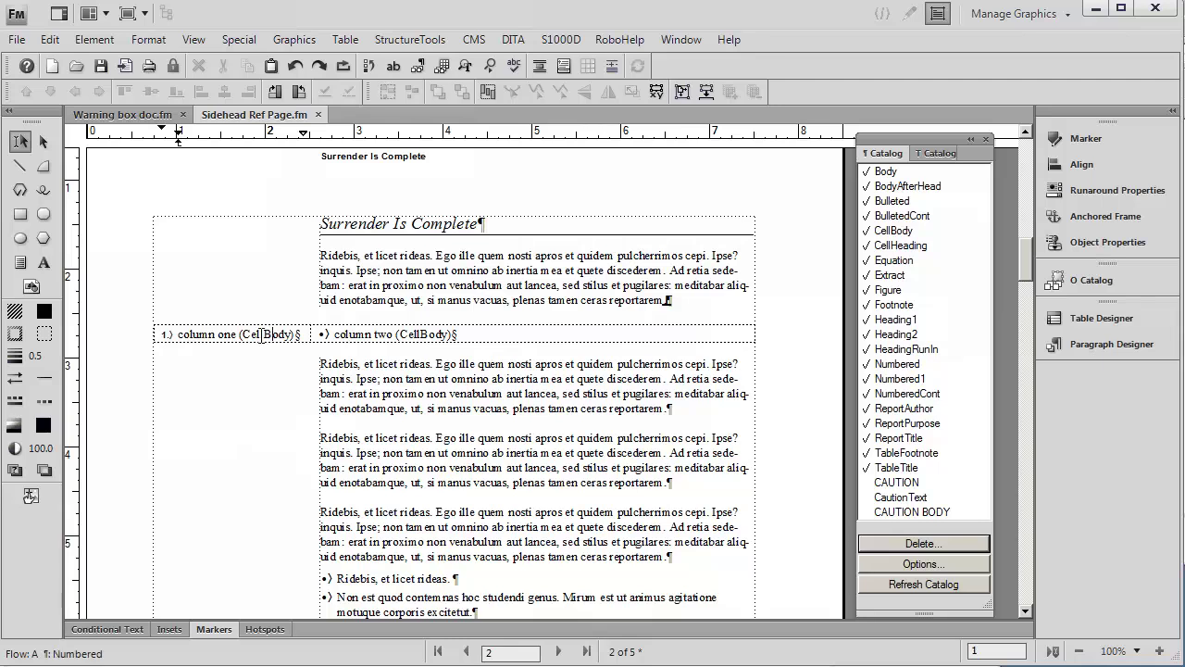
pyautogui.moveTo(260, 329); pyautogui.dragTo(358, 339)
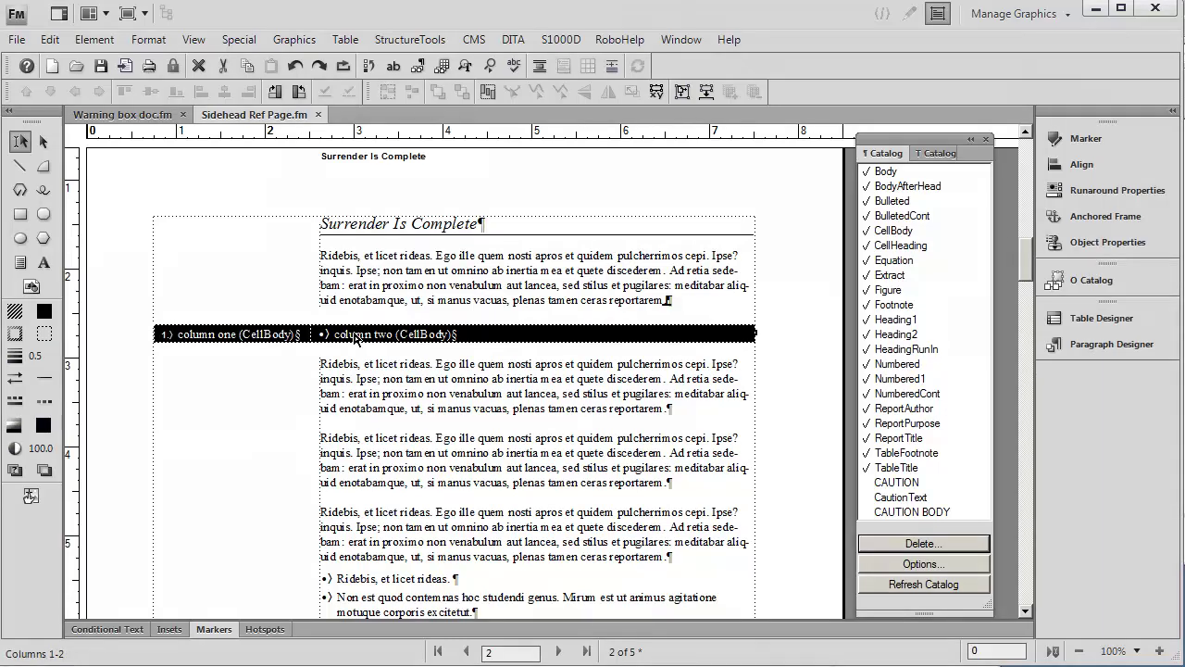
pyautogui.press('Delete')
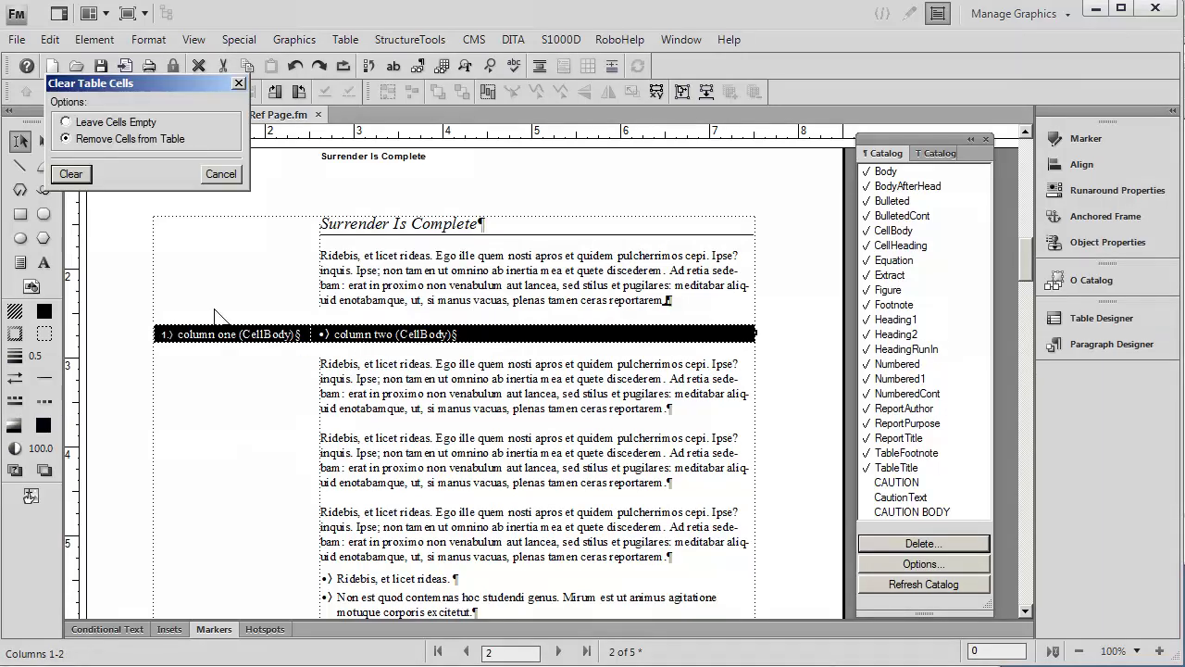
pyautogui.click(100, 123)
pyautogui.click(73, 174)
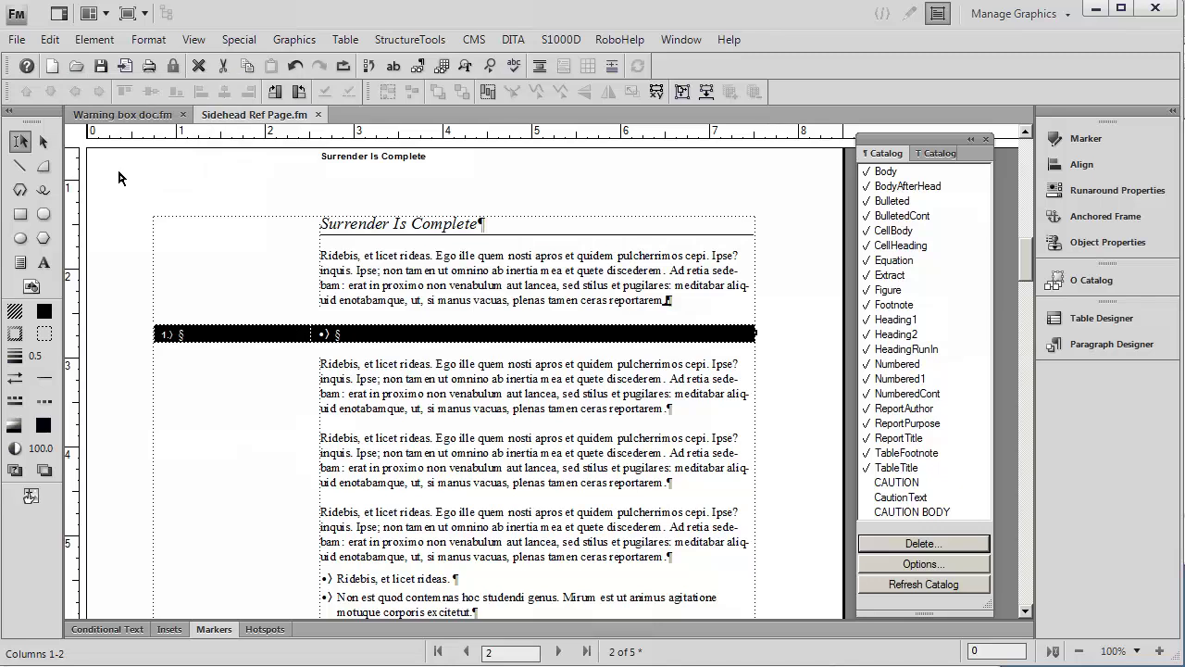
pyautogui.click(297, 339)
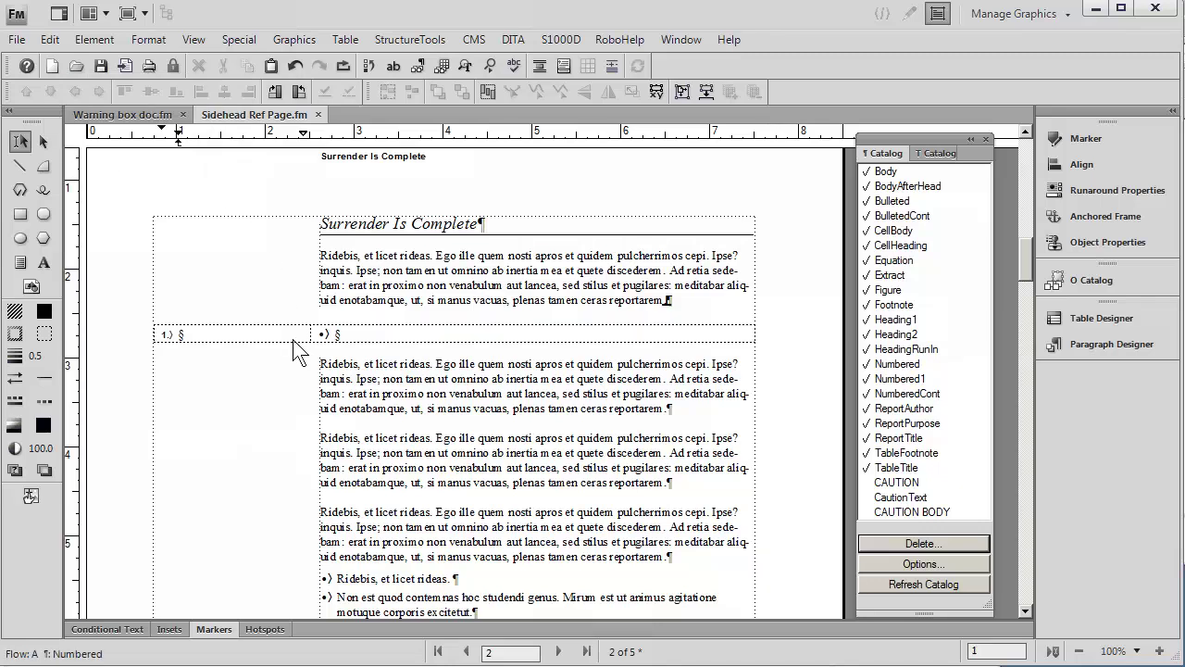
pyautogui.click(917, 482)
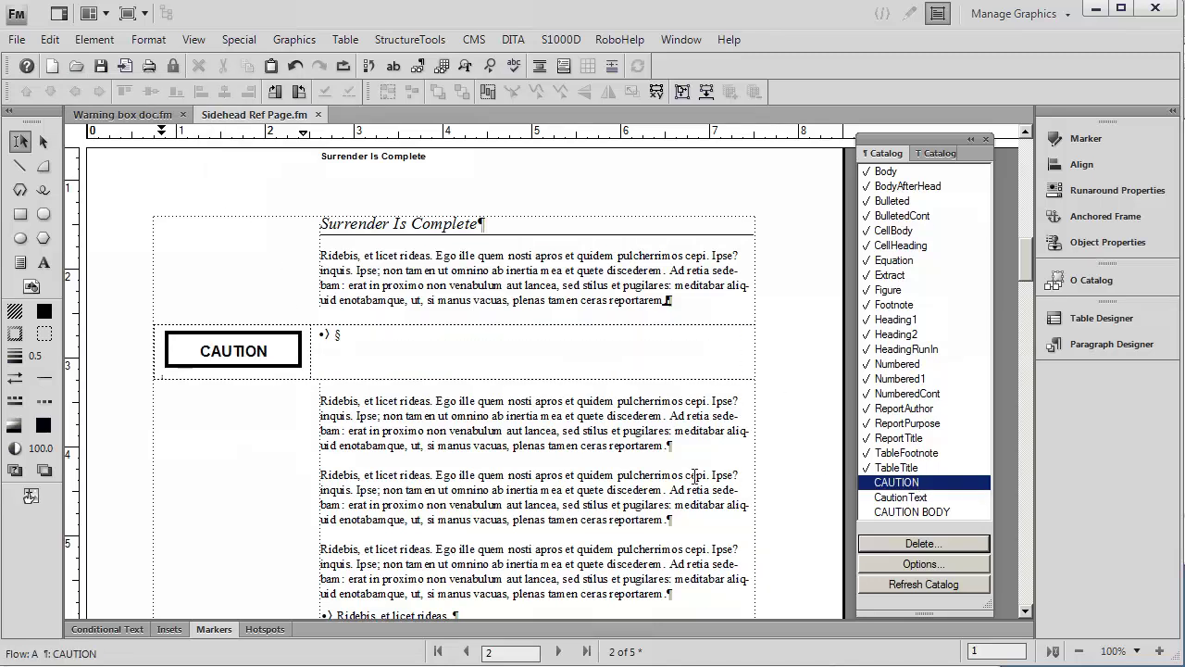
# Type 'PLEASE DON'T STAND IN THE WATER WHILE PLUGGIN IN THE CHORD' in the right cell.
pyautogui.click(355, 340)
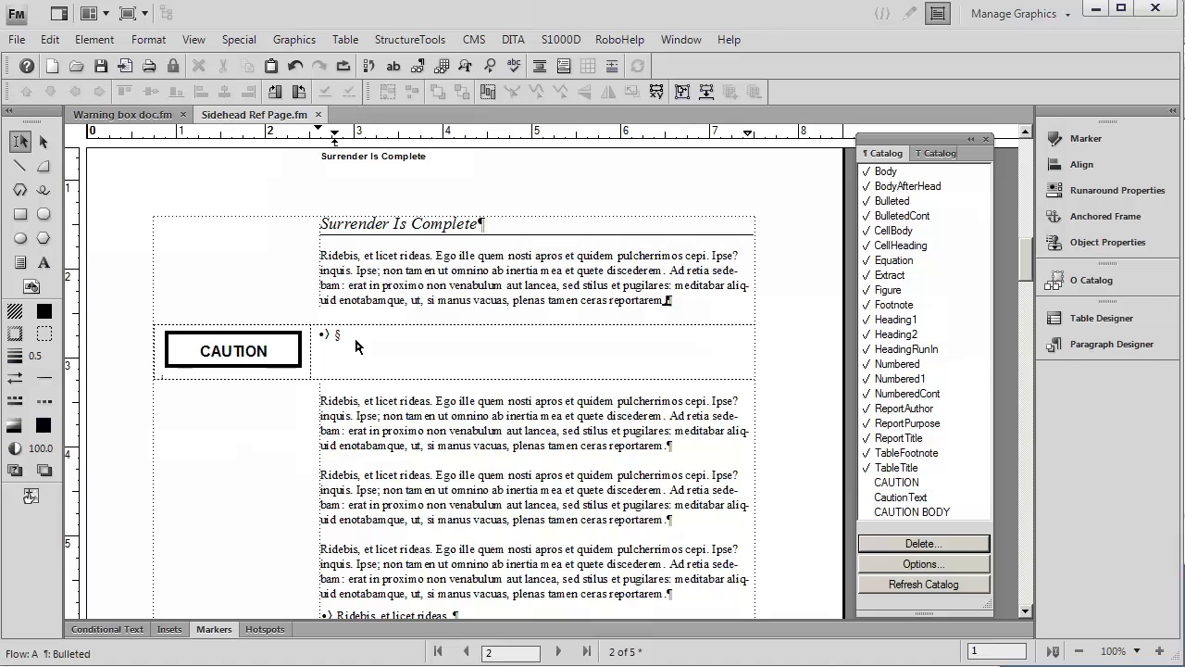
pyautogui.write("PLEASE DON'T STAND IN THE WATER WHILE PU")
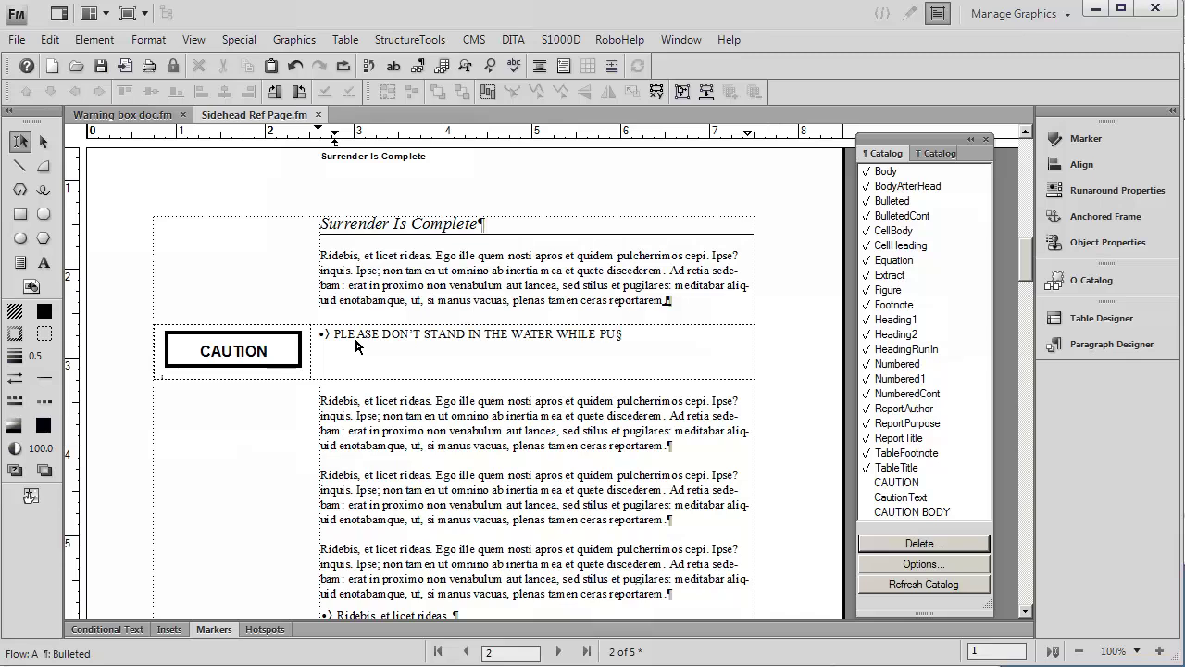
pyautogui.press('BackSpace')
pyautogui.write('LUGGIN IN THE CHORD')
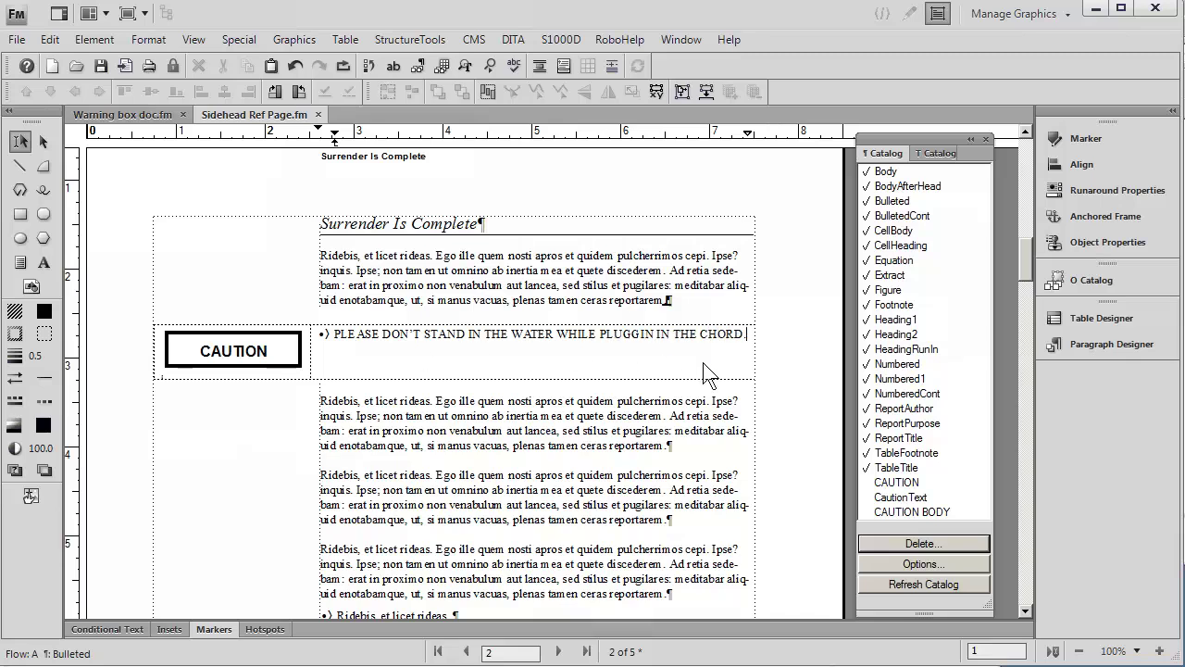
# Give the warning CAUTION BODY format, refresh the catalog, and check the CAUTION table tag.
pyautogui.click(944, 512)
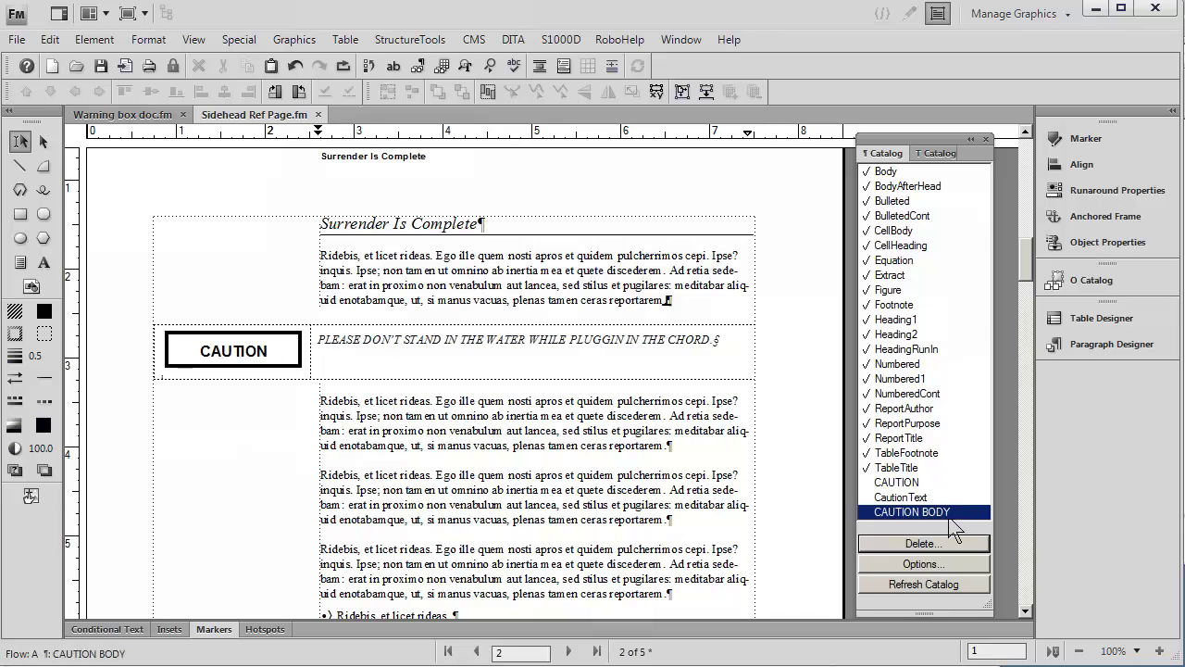
pyautogui.click(953, 585)
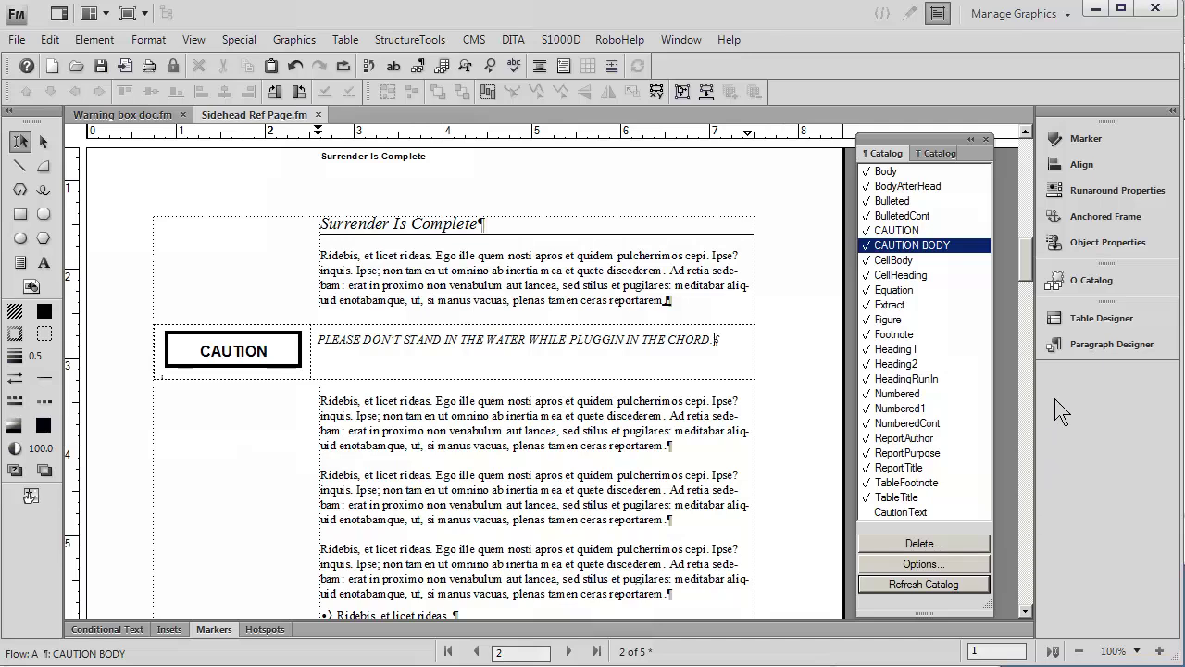
pyautogui.click(1062, 320)
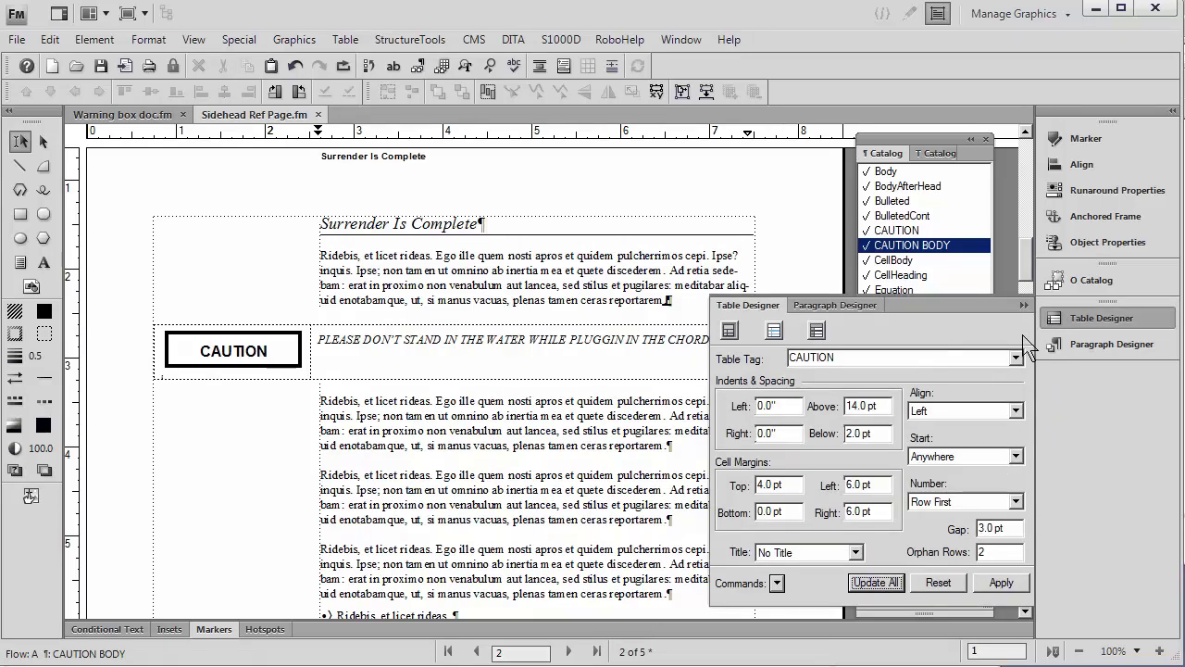
pyautogui.click(1023, 305)
pyautogui.click(685, 456)
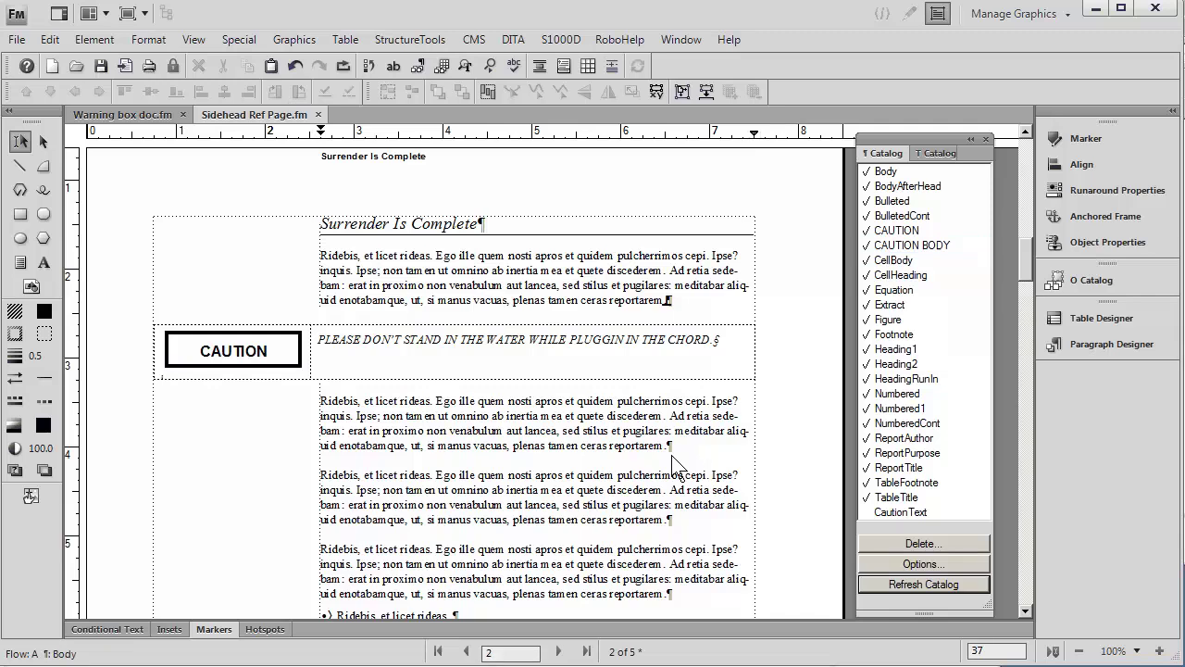
# Insert a second CAUTION-format table and type 'Add some text here ...' in its right cell.
pyautogui.click(345, 39)
pyautogui.click(363, 58)
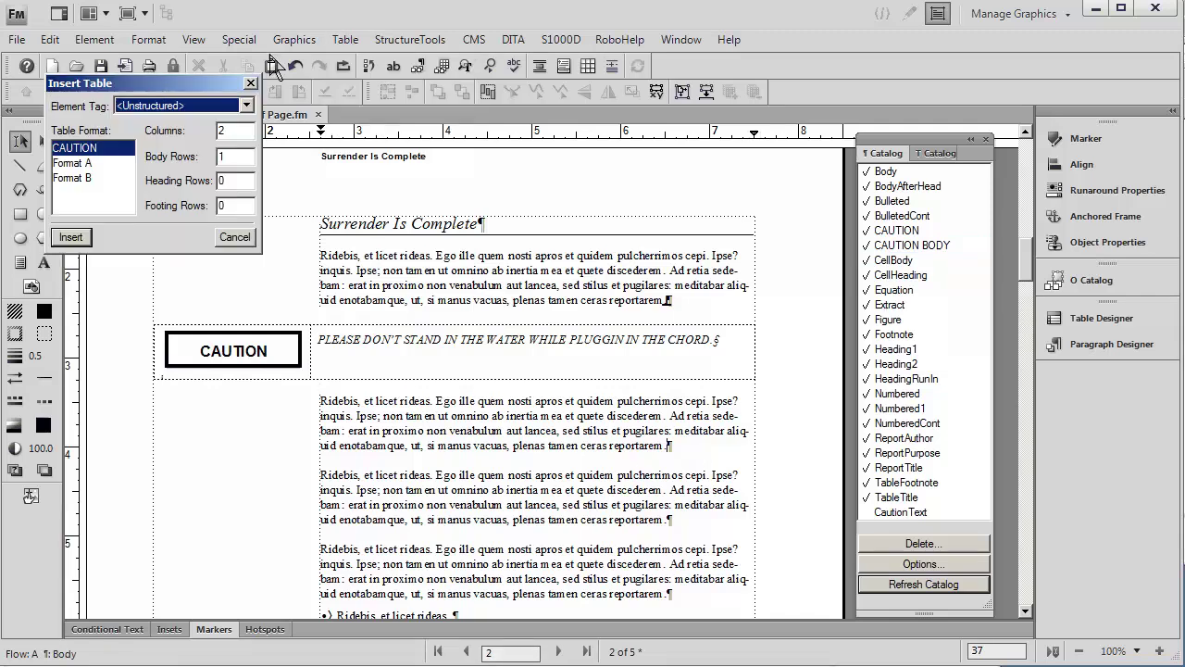
pyautogui.click(76, 238)
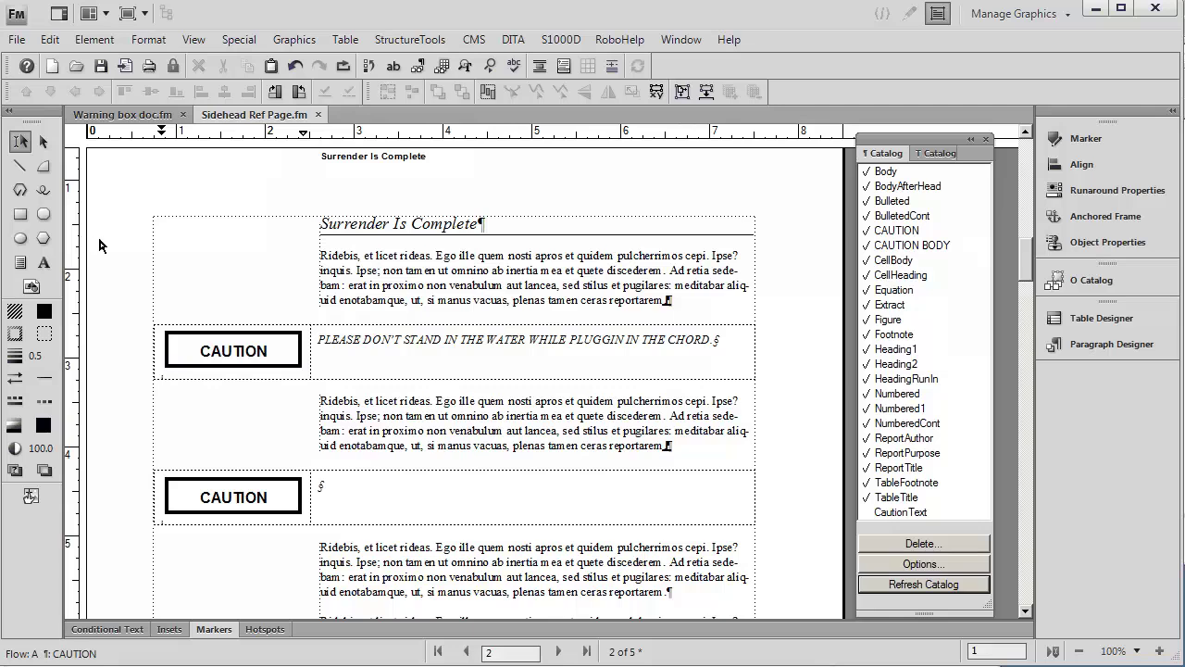
pyautogui.keyDown('ctrl'); pyautogui.click(188, 516); pyautogui.keyUp('ctrl')
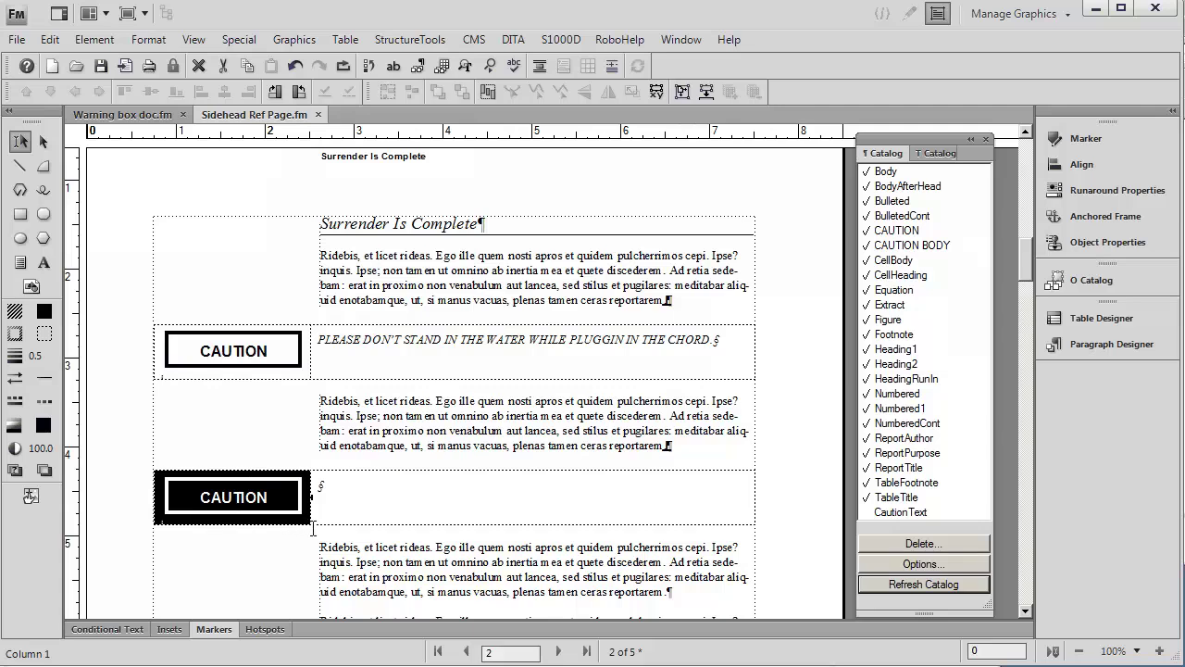
pyautogui.click(339, 486)
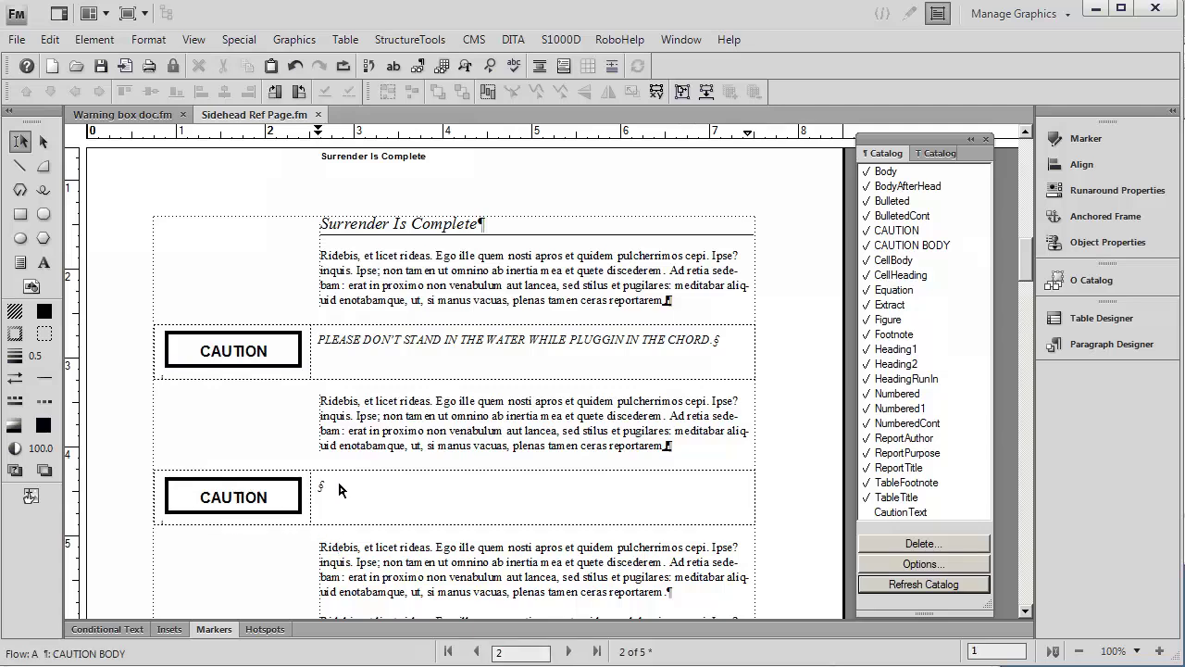
pyautogui.write('Add some text here ...')
# On the reference pages, give the CAUTION box artwork a dashed border.
pyautogui.click(195, 40)
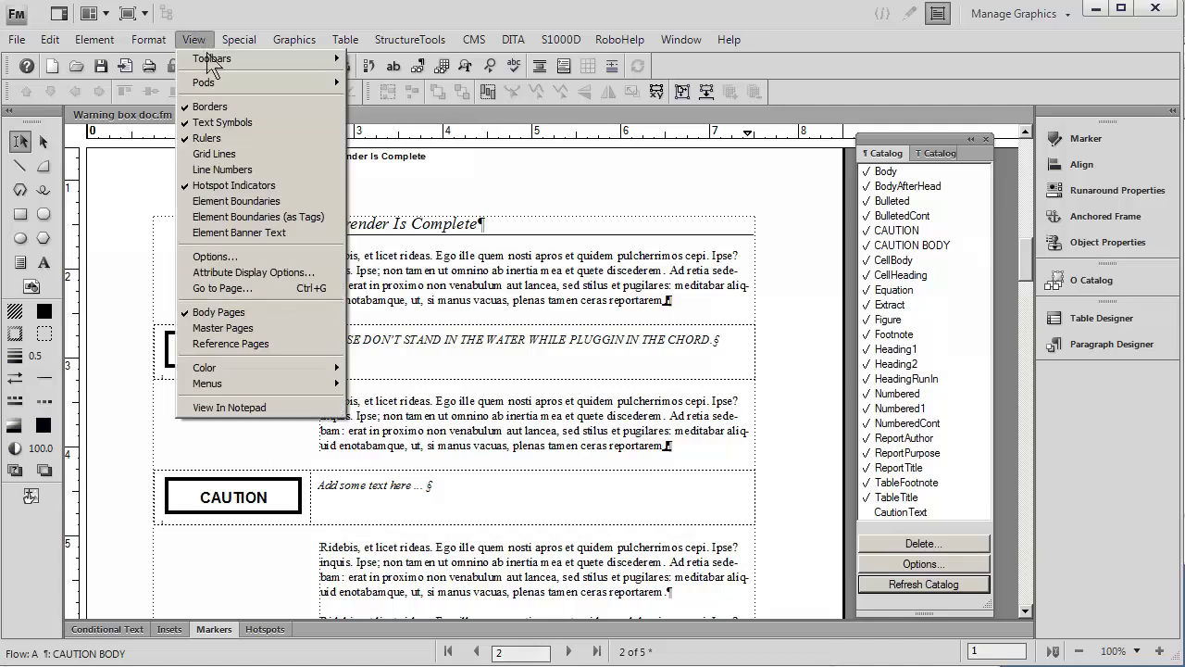
pyautogui.click(239, 344)
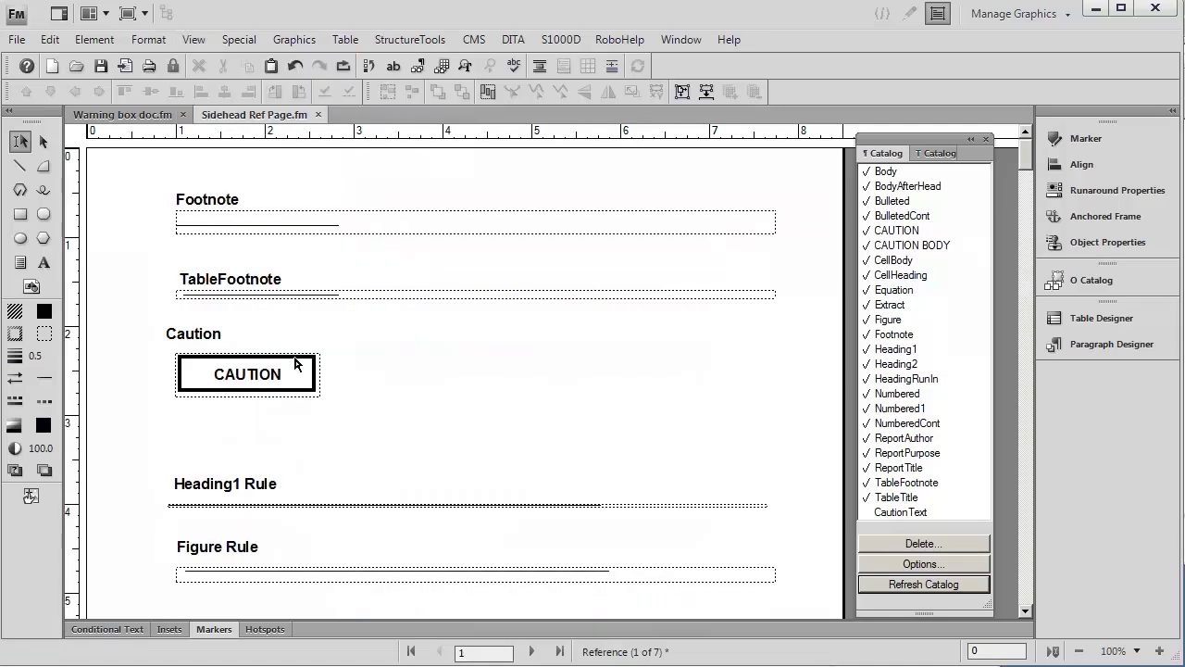
pyautogui.click(308, 386)
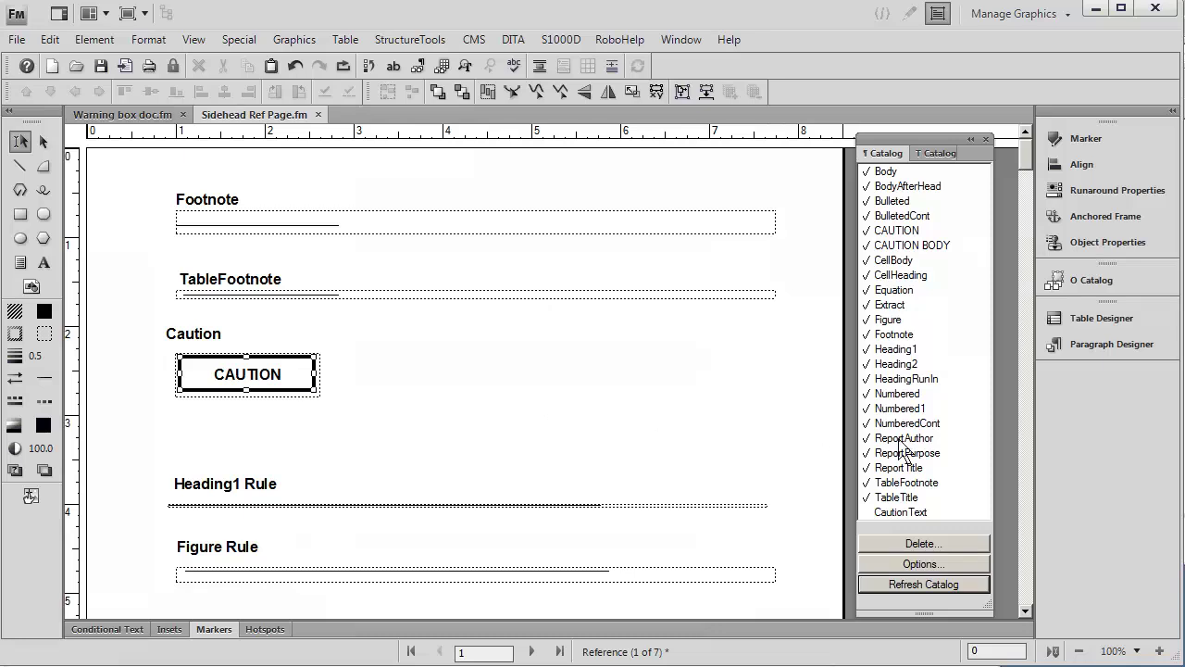
pyautogui.click(1160, 651)
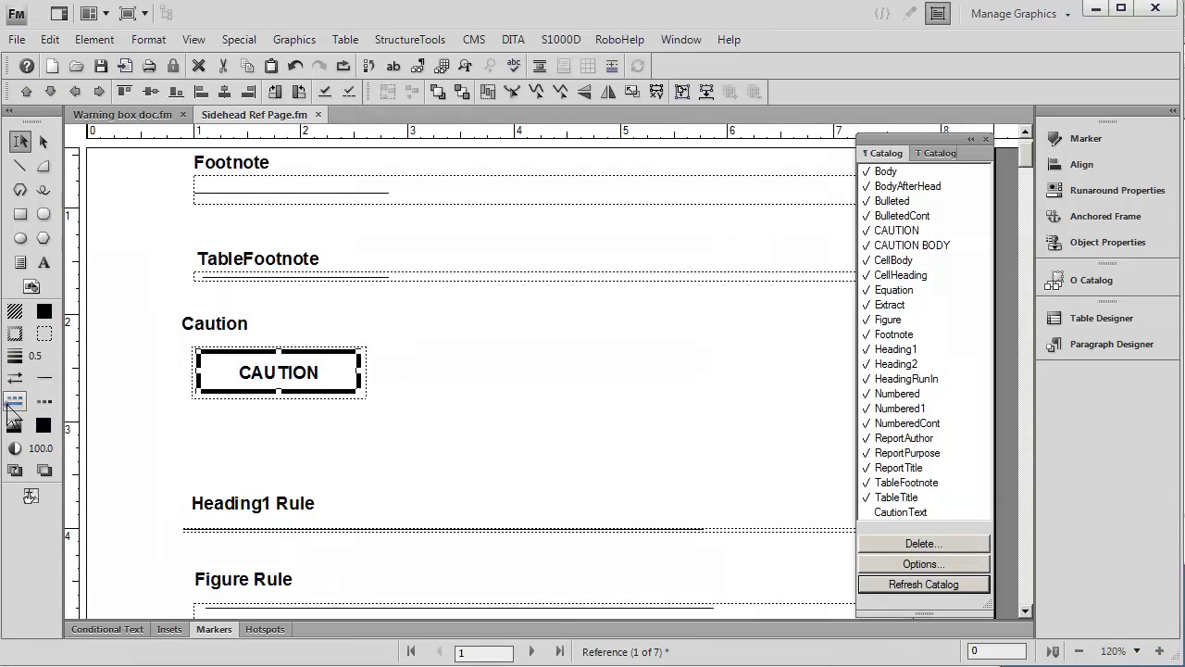
pyautogui.click(13, 401)
pyautogui.click(30, 452)
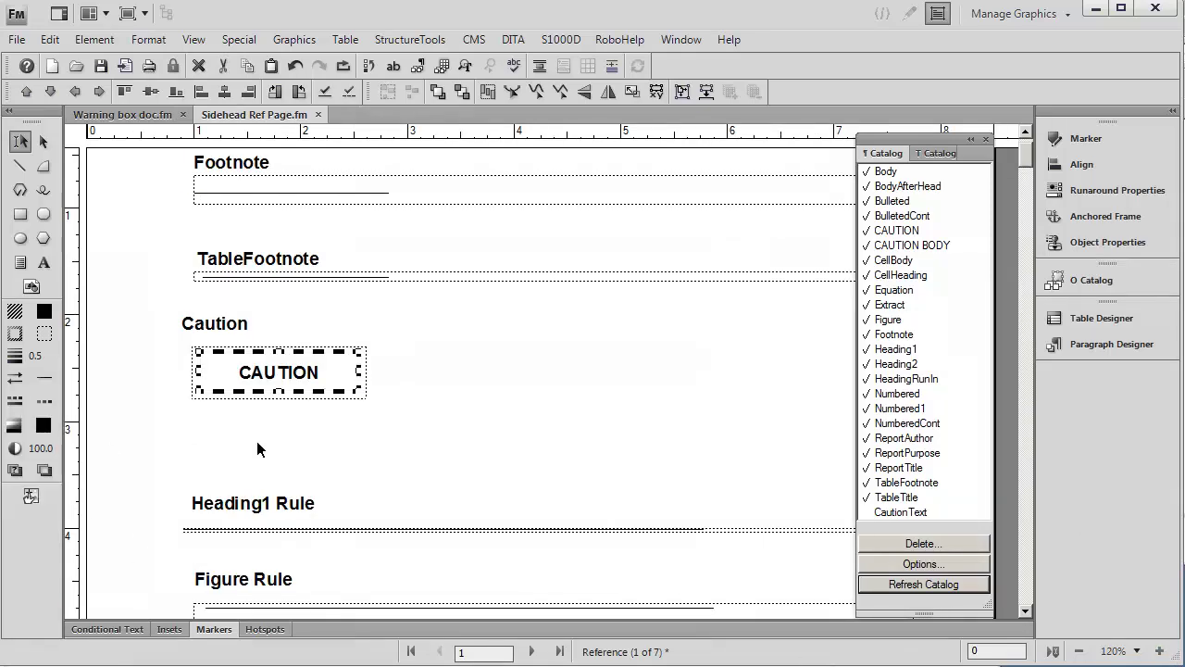
# Italicize the word CAUTION in the box and space its letters out as C A U T I O N.
pyautogui.click(451, 417)
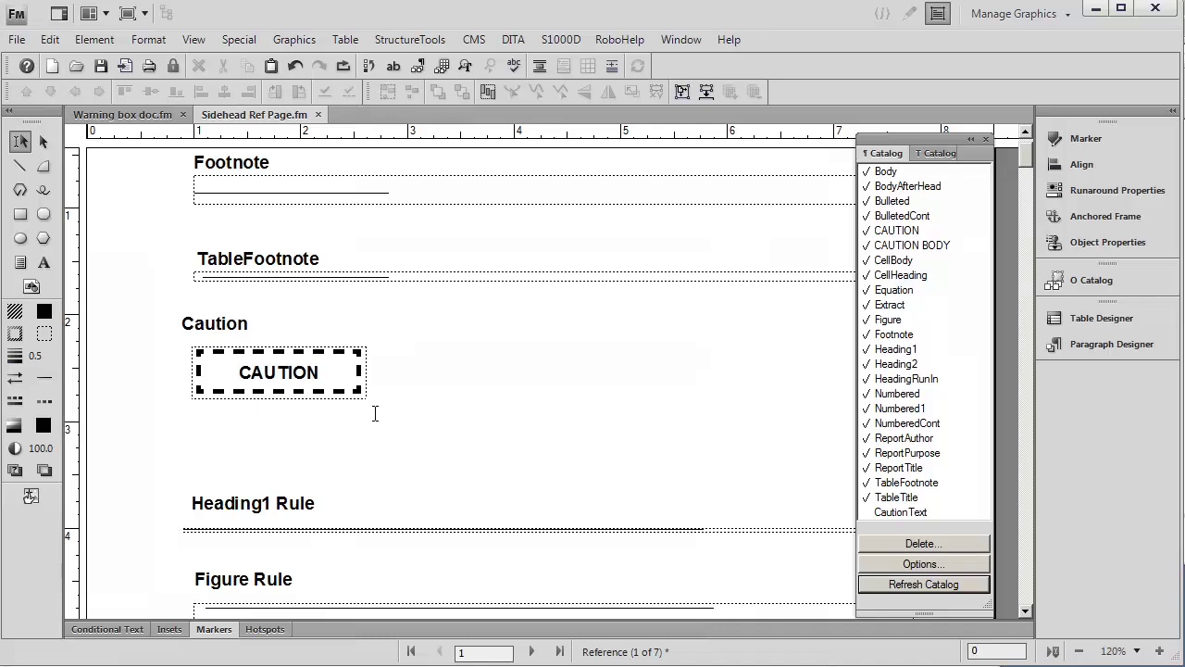
pyautogui.doubleClick(277, 381)
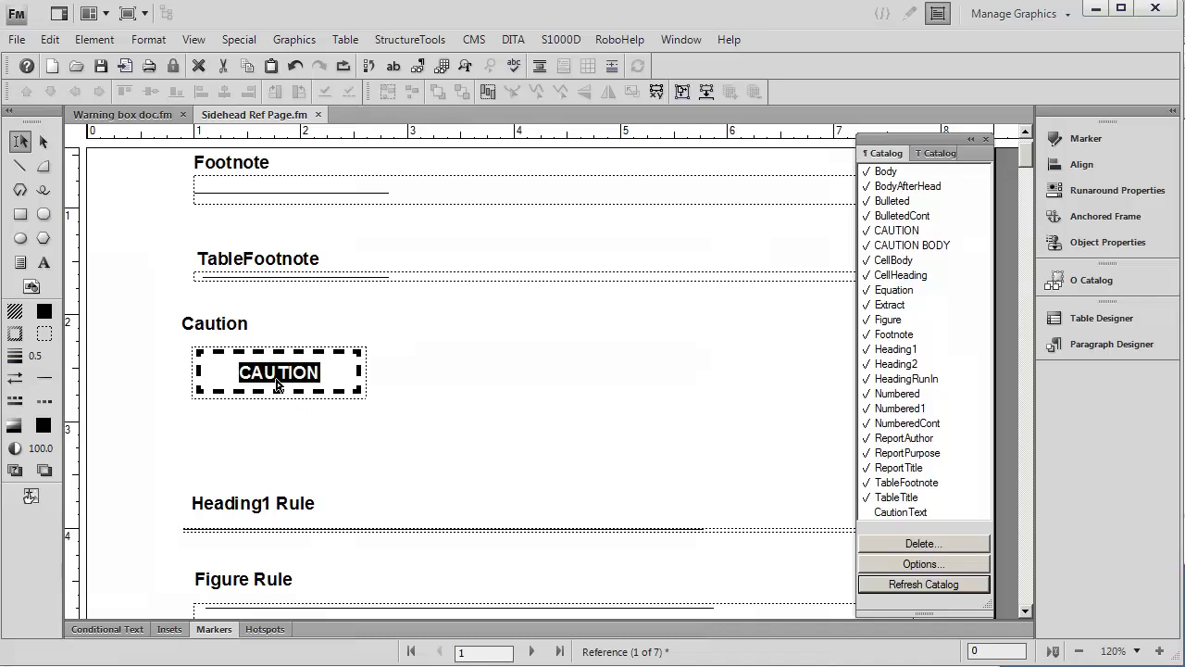
pyautogui.hotkey('ctrl', 'i')
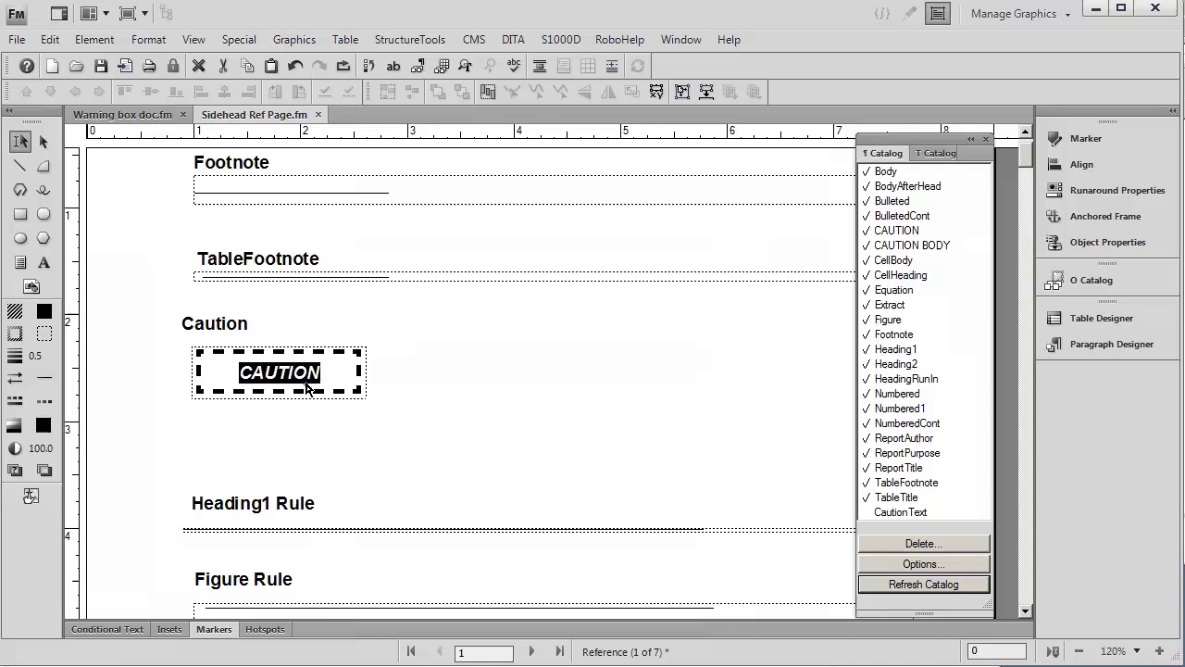
pyautogui.click(306, 382)
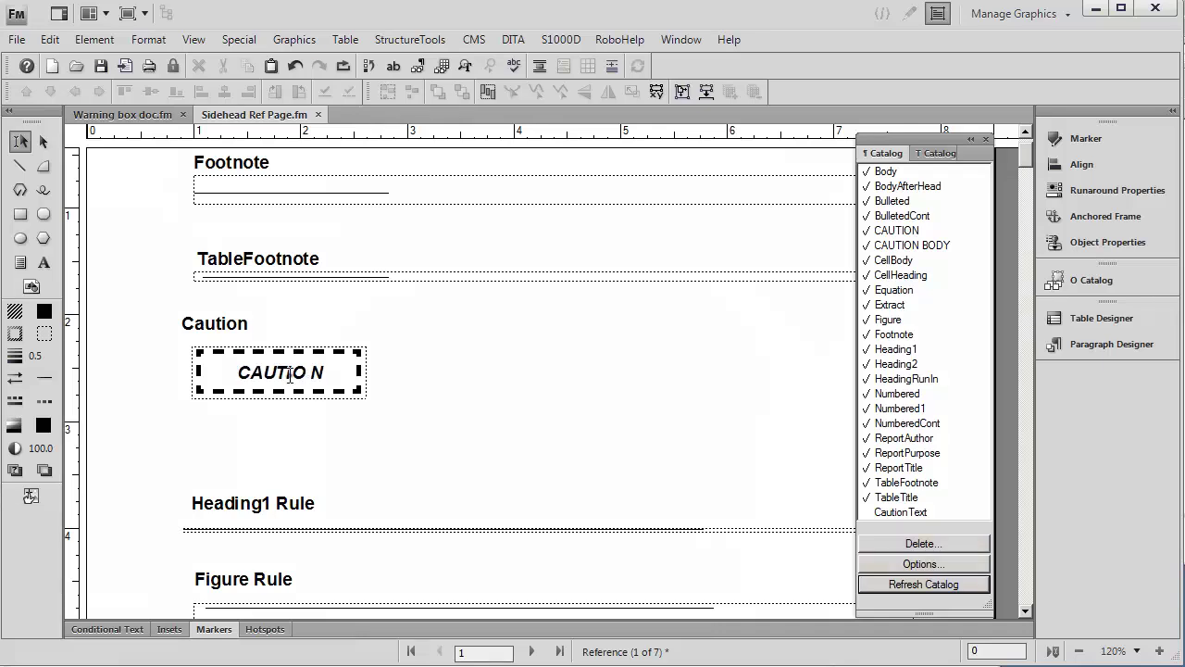
pyautogui.click(289, 373)
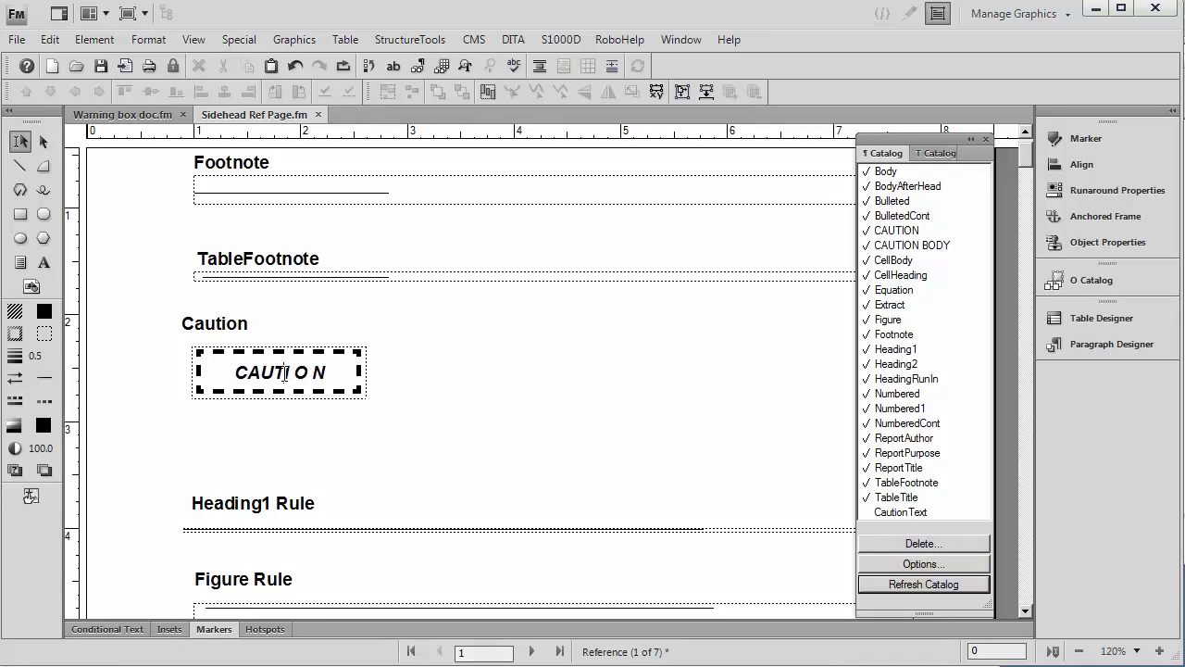
pyautogui.click(270, 373)
pyautogui.click(257, 373)
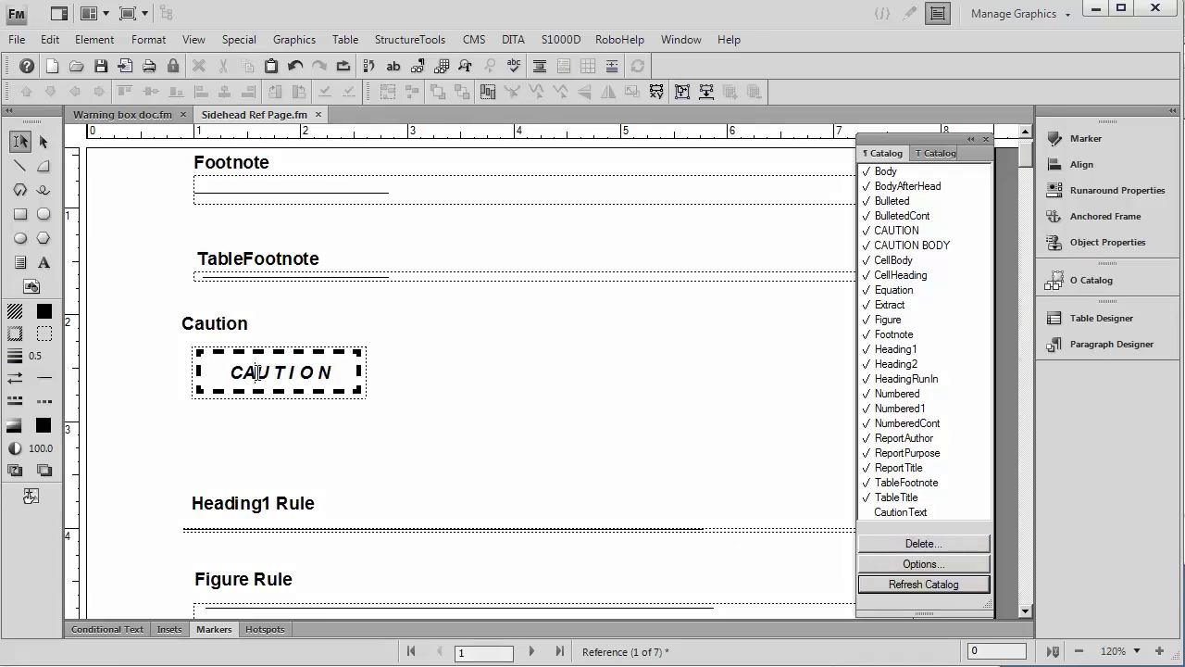
pyautogui.click(237, 373)
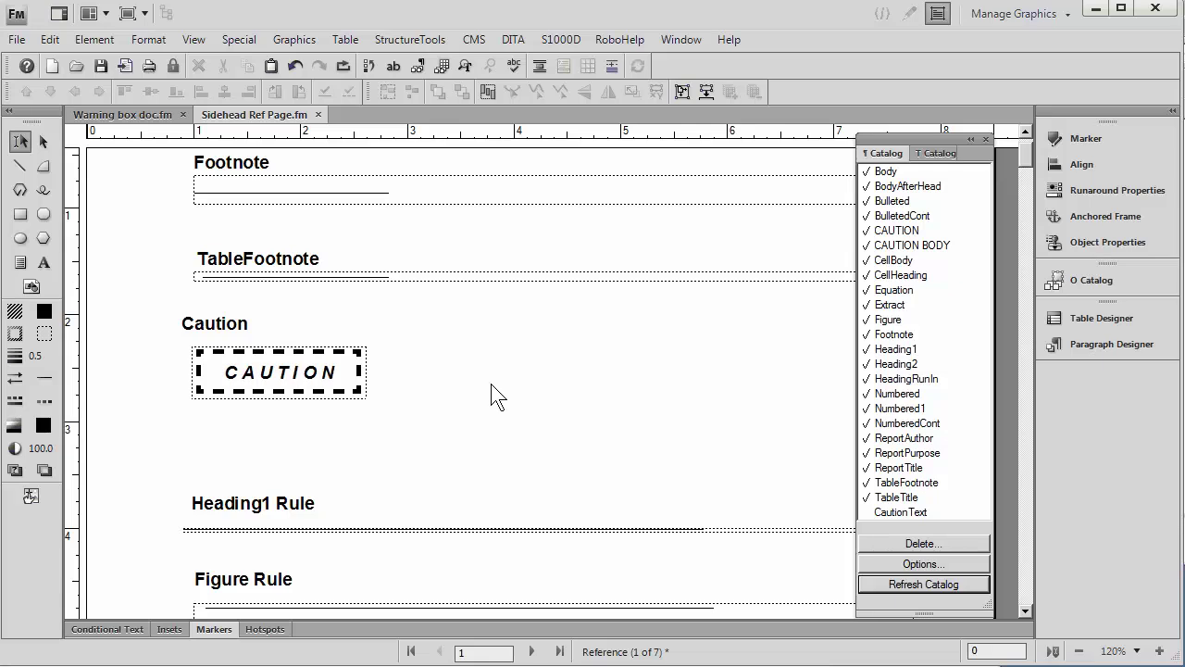
# Back on the body pages, insert a CAUTION-format table after the third paragraph.
pyautogui.click(192, 40)
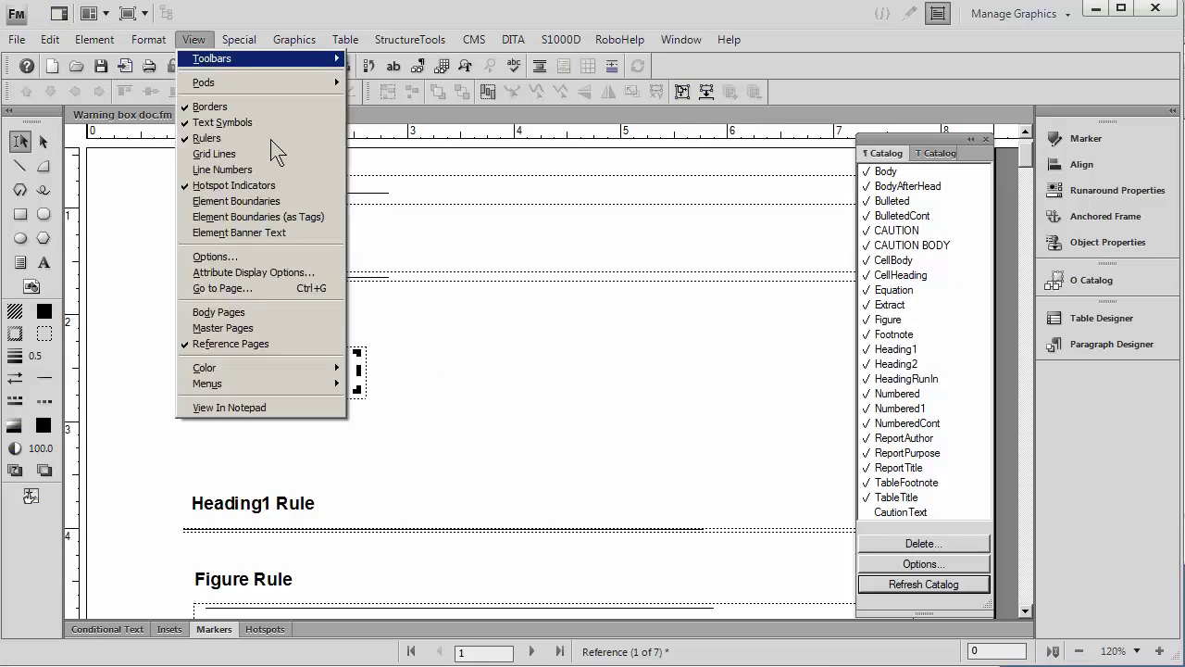
pyautogui.click(289, 313)
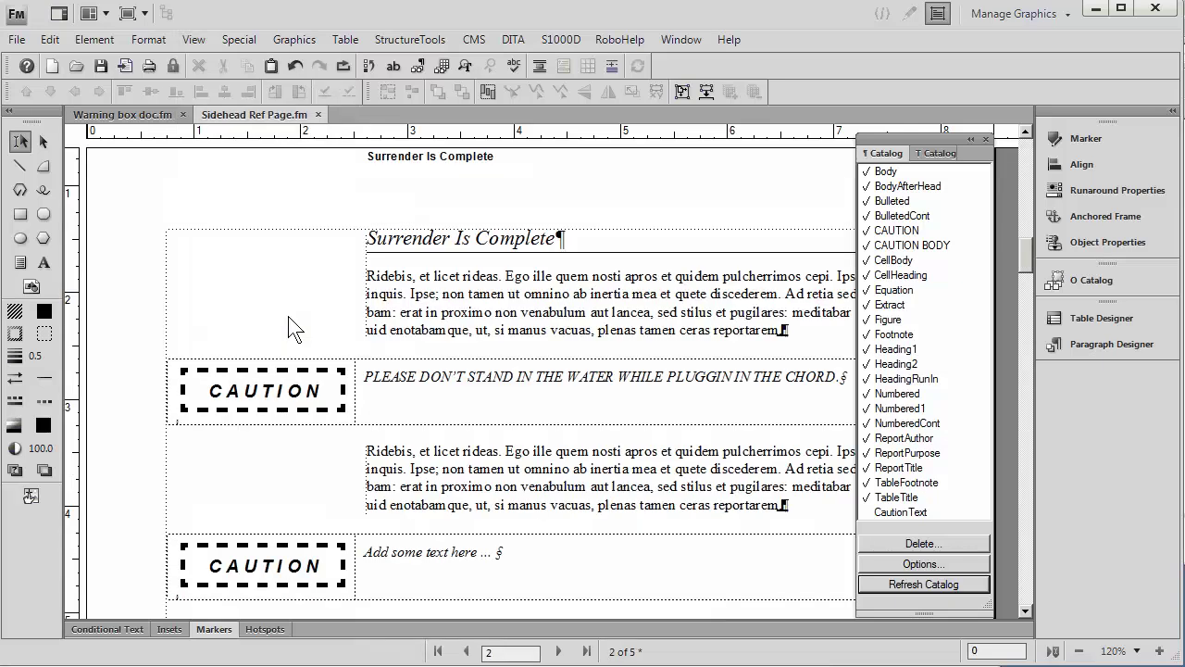
pyautogui.click(881, 171)
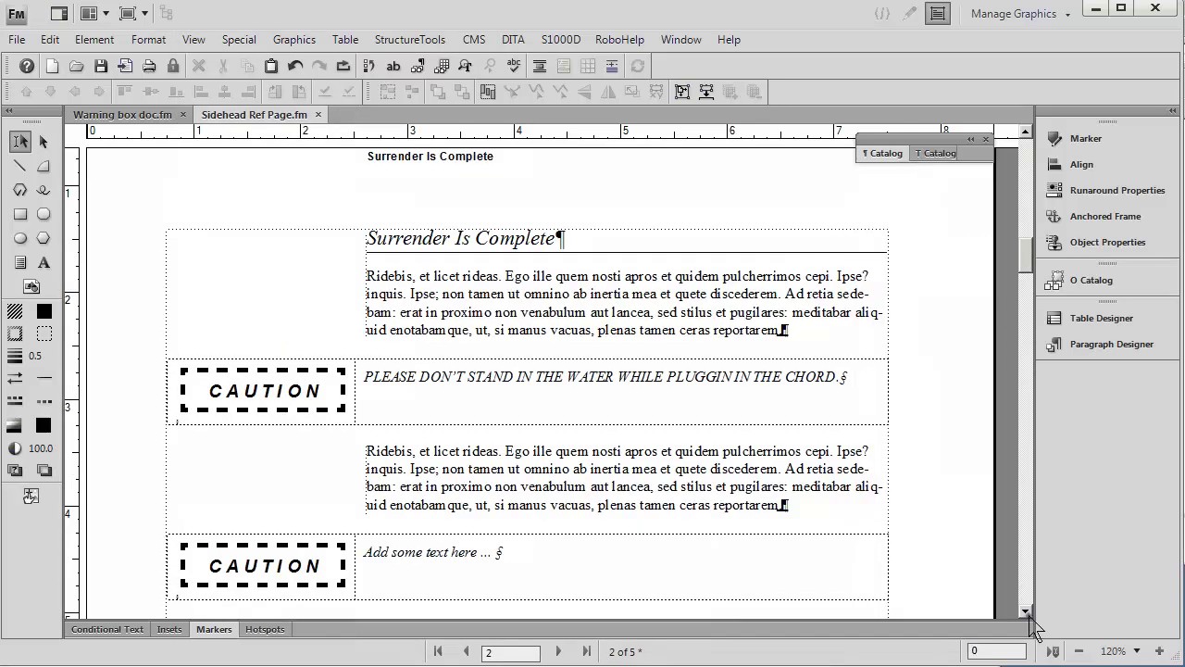
pyautogui.moveTo(1025, 611); pyautogui.dragTo(1026, 611)
pyautogui.click(831, 481)
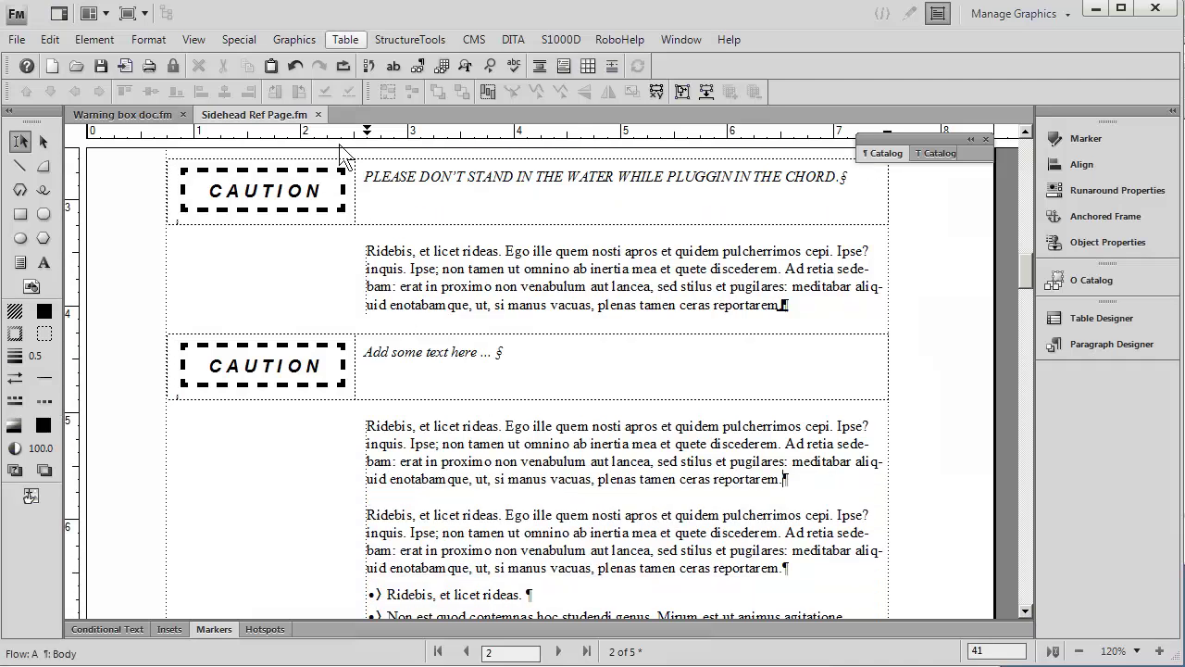
pyautogui.click(336, 42)
pyautogui.click(343, 74)
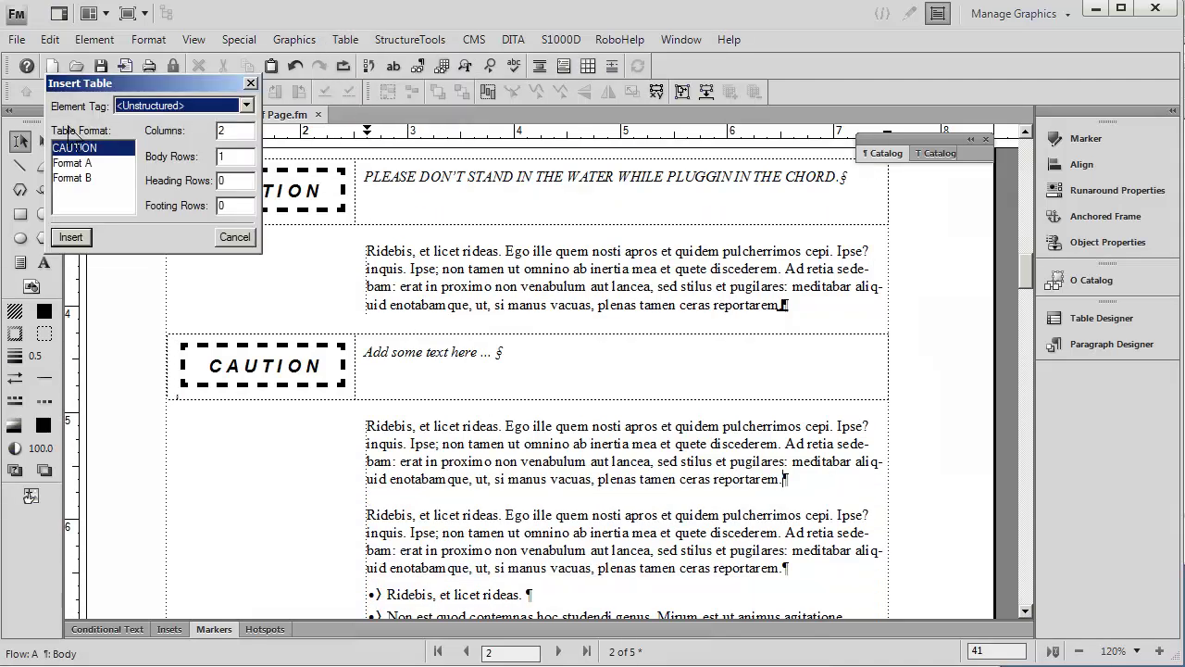
pyautogui.click(68, 156)
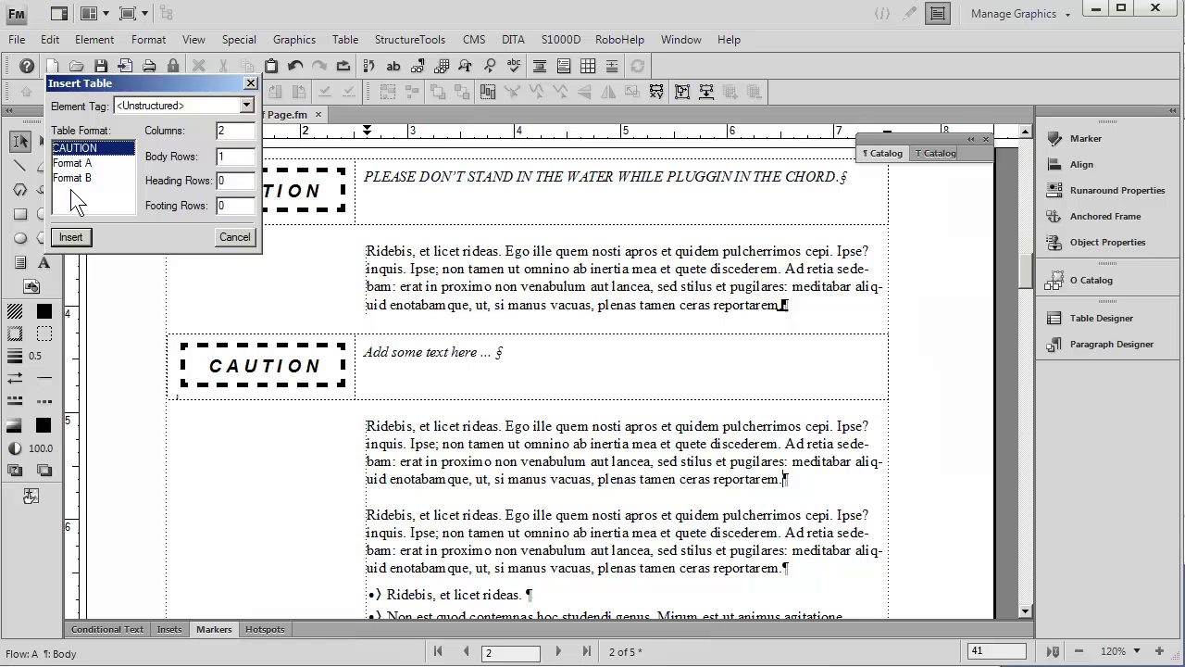
pyautogui.click(72, 237)
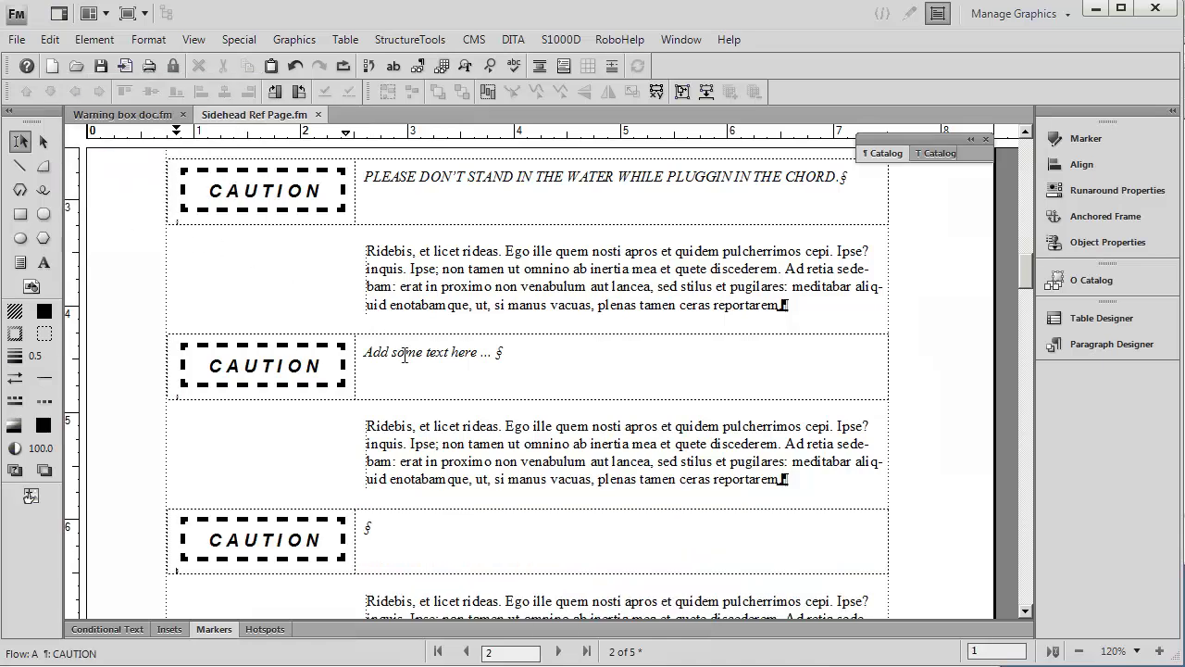
# Type 'The dotted lines we just made on the Reference Page' in the new table's text cell.
pyautogui.click(460, 549)
pyautogui.write('tHE')
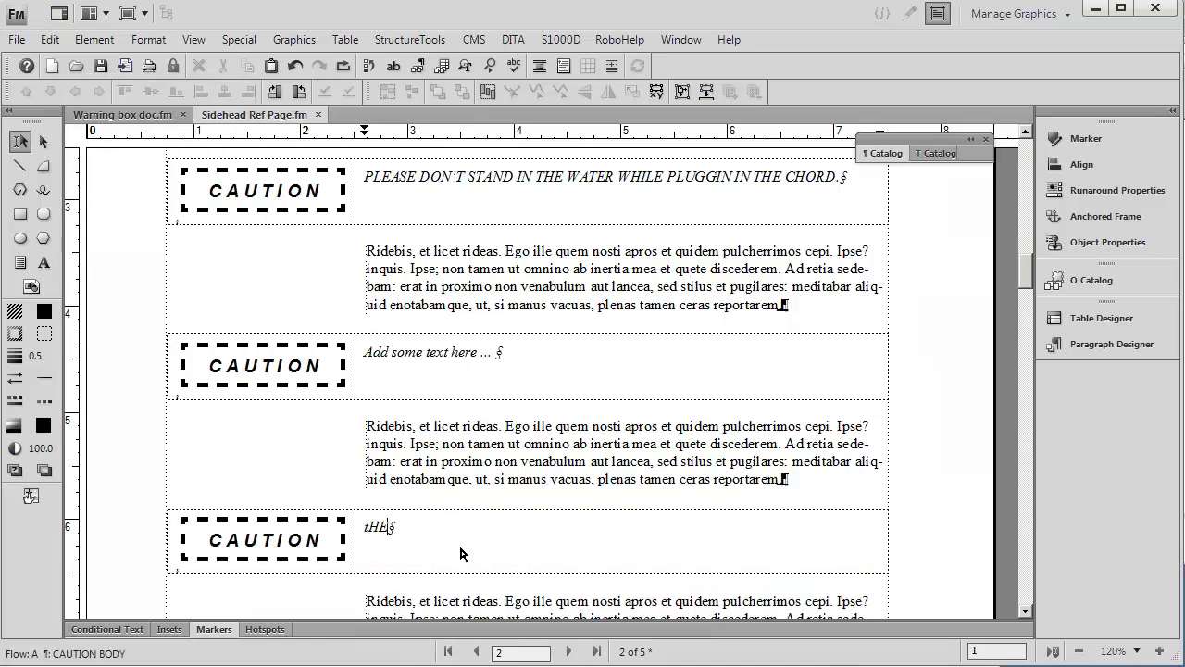
pyautogui.press('BackSpace')
pyautogui.press('BackSpace')
pyautogui.press('BackSpace')
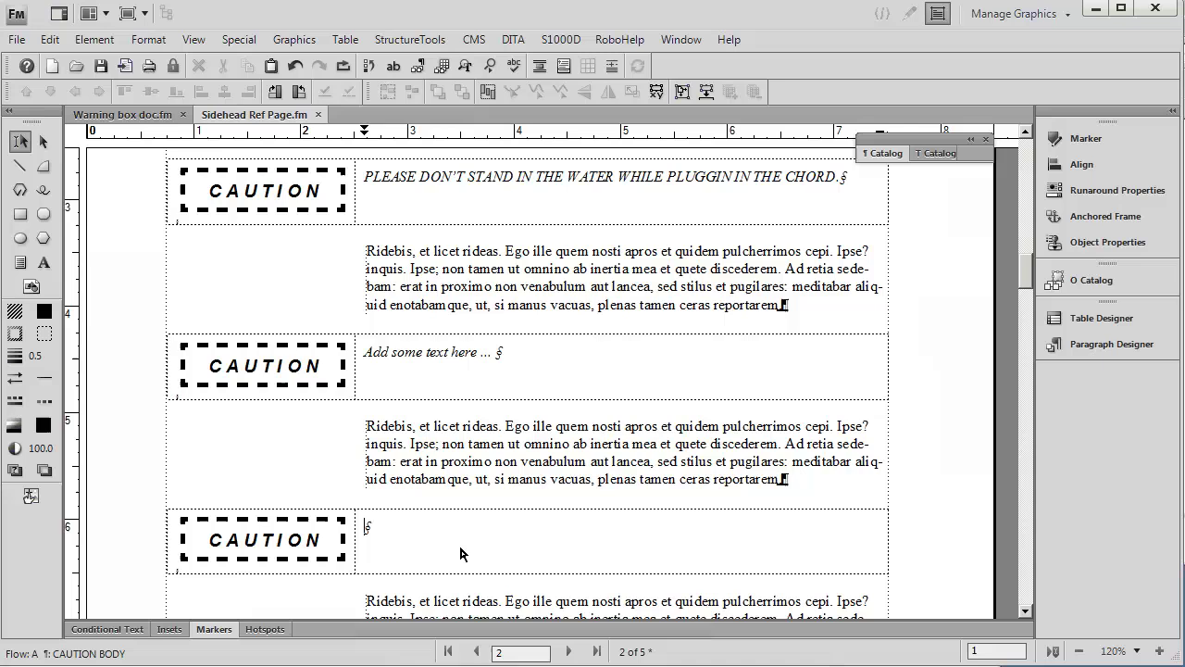
pyautogui.write('The dotted lines')
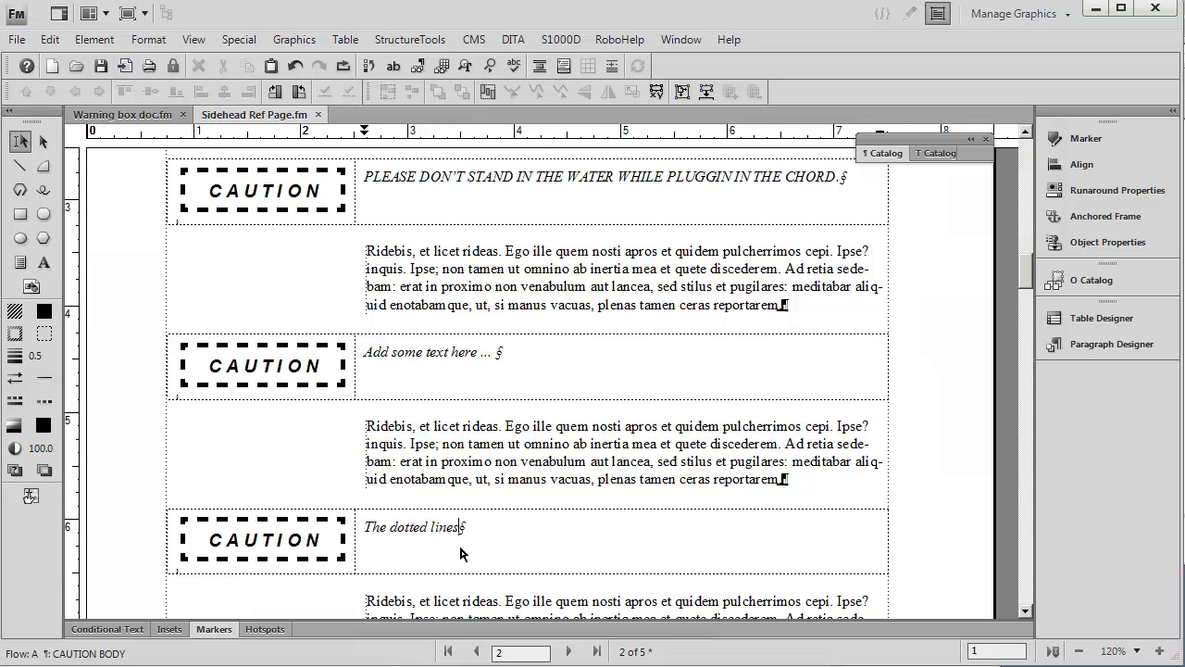
pyautogui.write(' we just made on ')
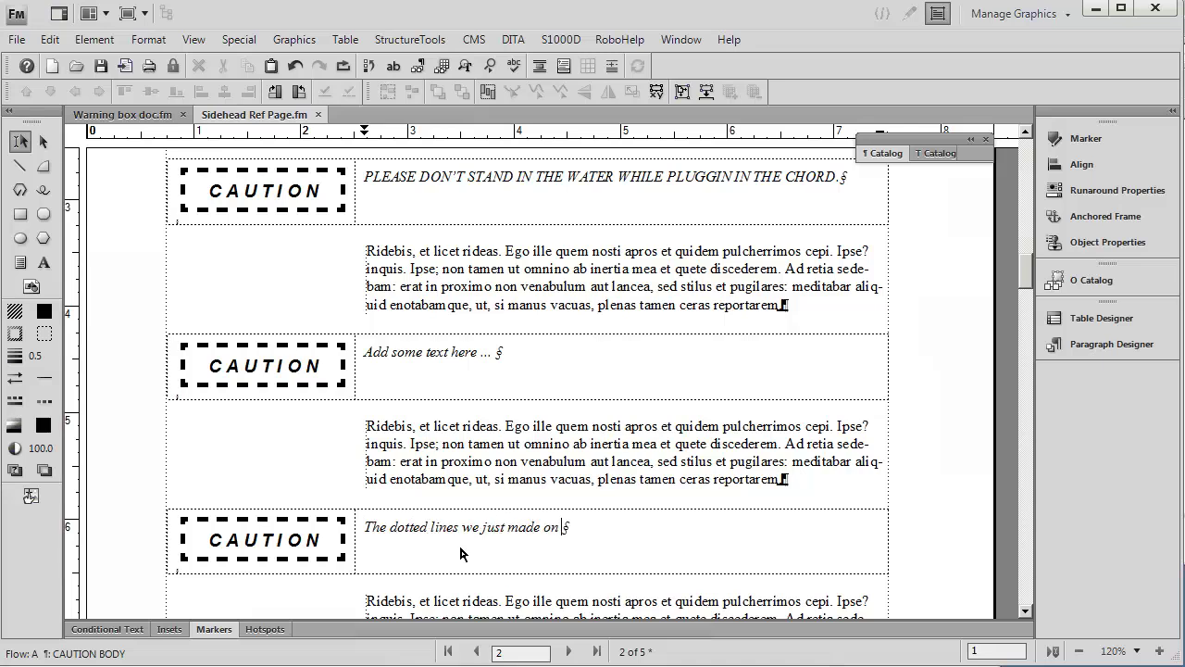
pyautogui.write('the Reference Page')
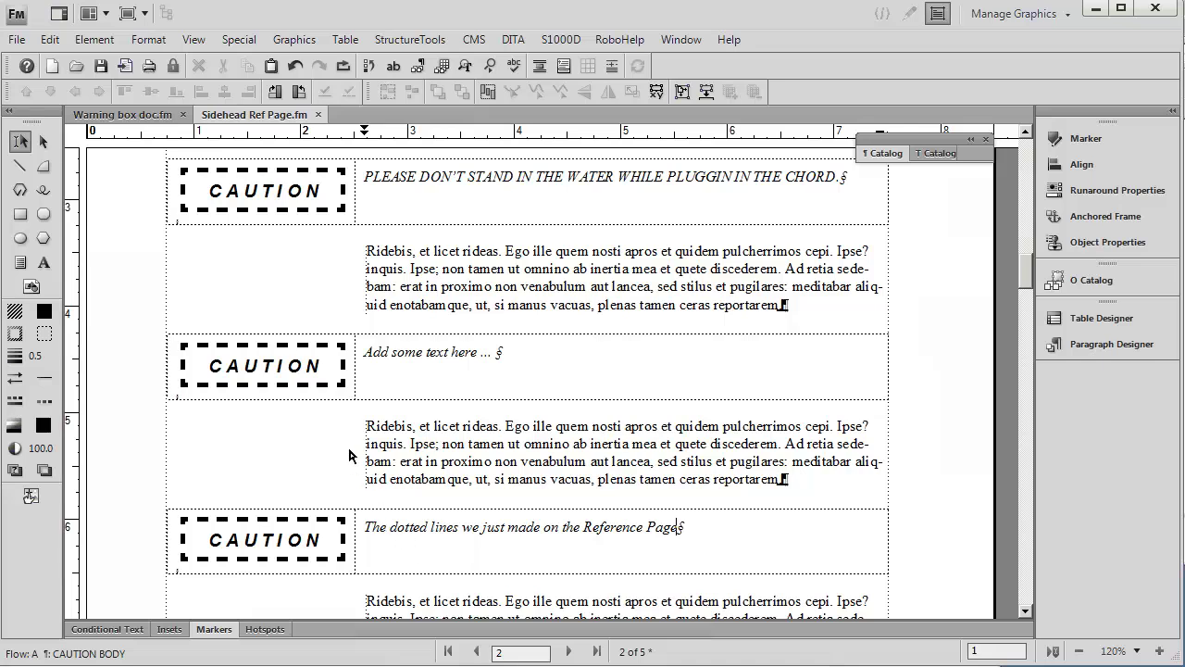
# Select the new row's dashed CAUTION artwork cell, then deselect it.
pyautogui.click(344, 400)
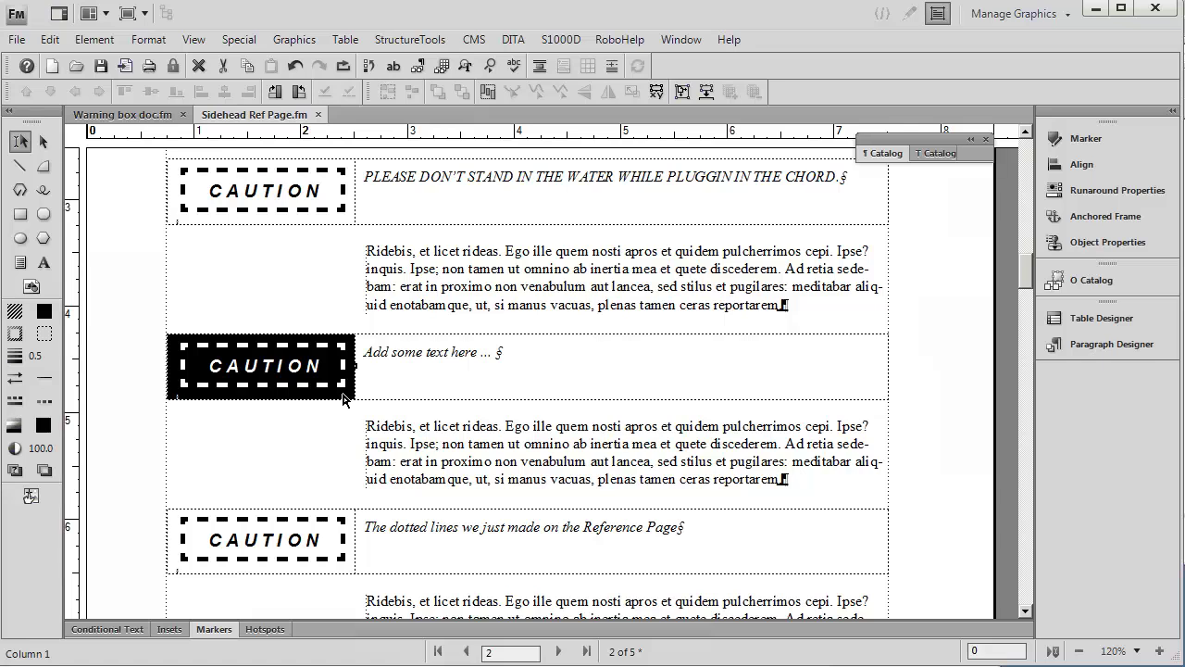
pyautogui.click(299, 388)
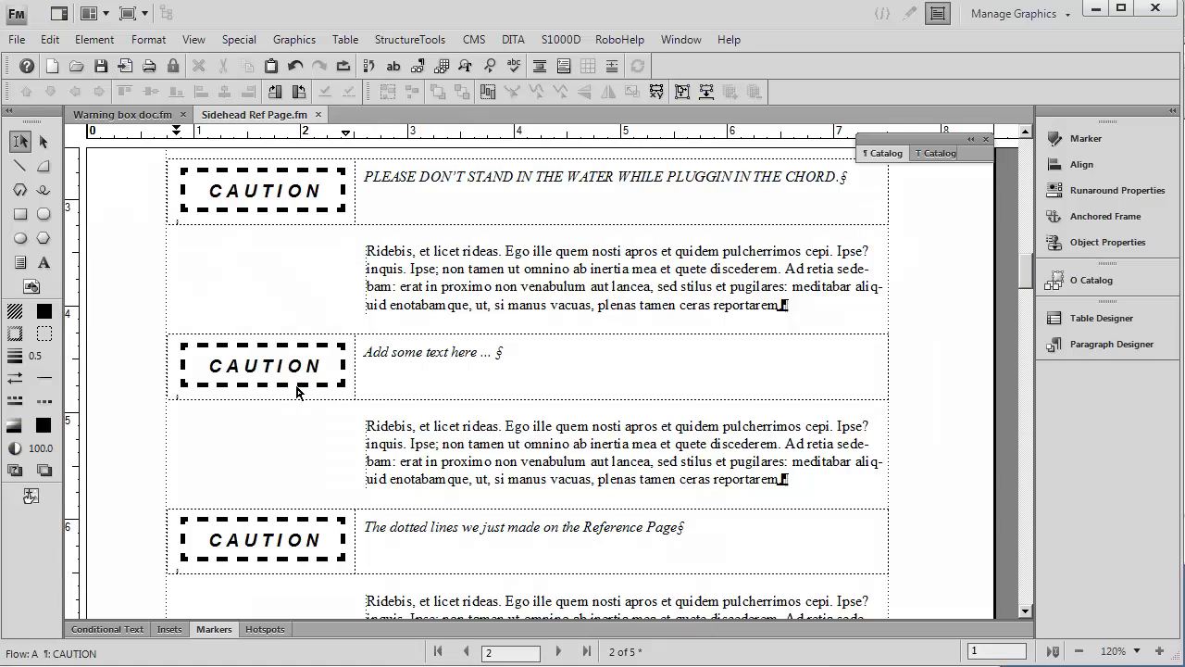